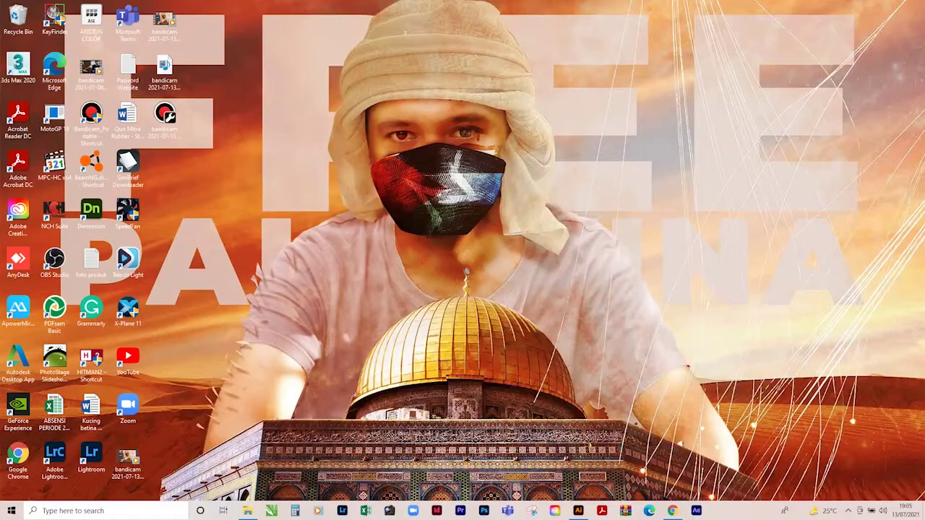
Bring the Illustrator banner document to the front with the Selection tool active and nothing selected.
right_click(477, 274)
key(Escape)
click(578, 511)
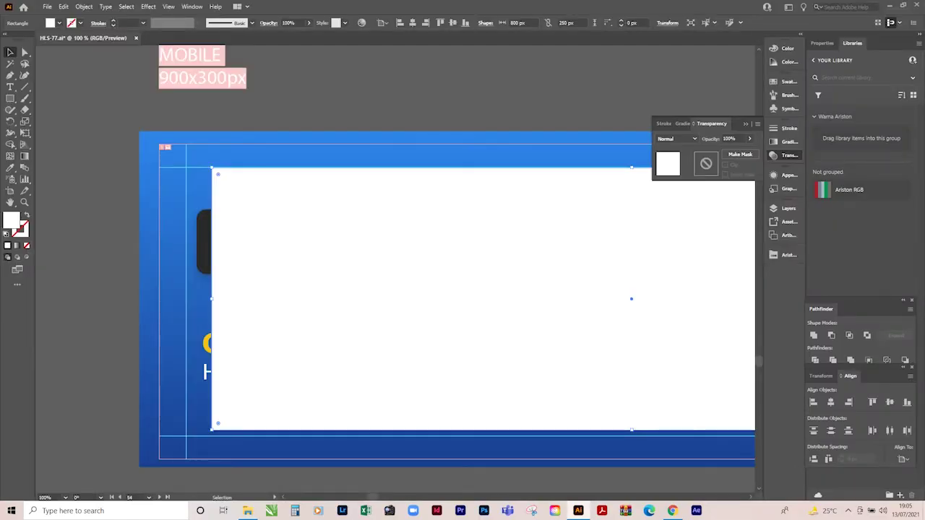
key(a)
key(v)
key(ctrl+shift+a)
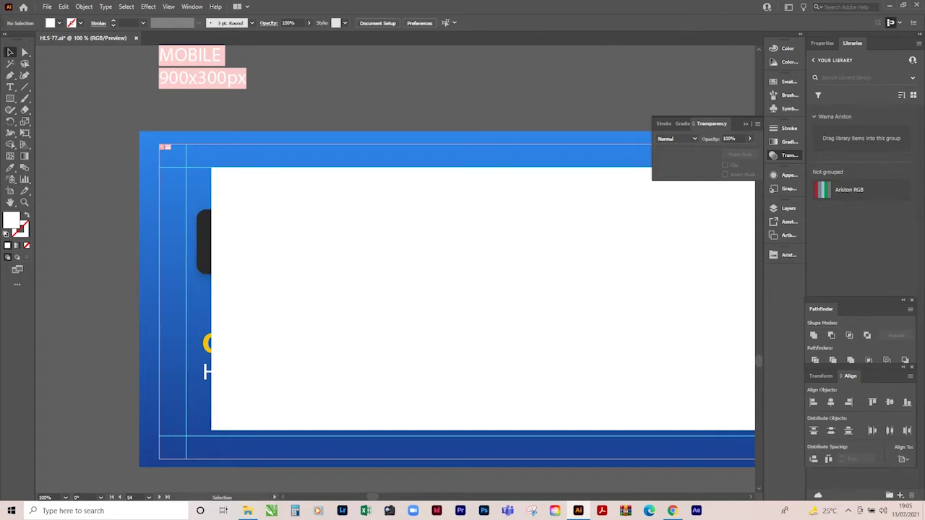
Drag the white rectangle down below the banner and zoom out to see both.
key(ctrl+minus)
key(ctrl+minus)
click(375, 224)
drag(376, 223, 387, 367)
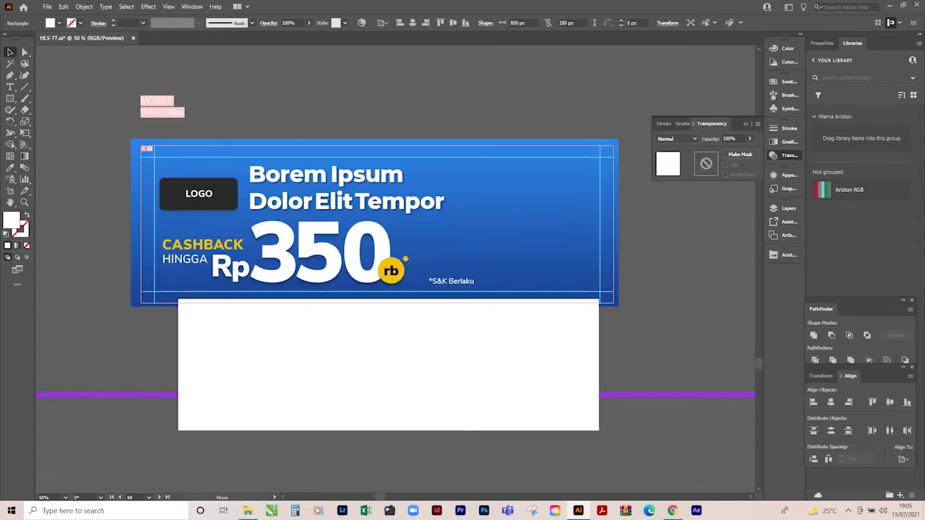
key(ctrl+plus)
key(ctrl+minus)
key(shift+Down)
key(shift+Down)
key(shift+Down)
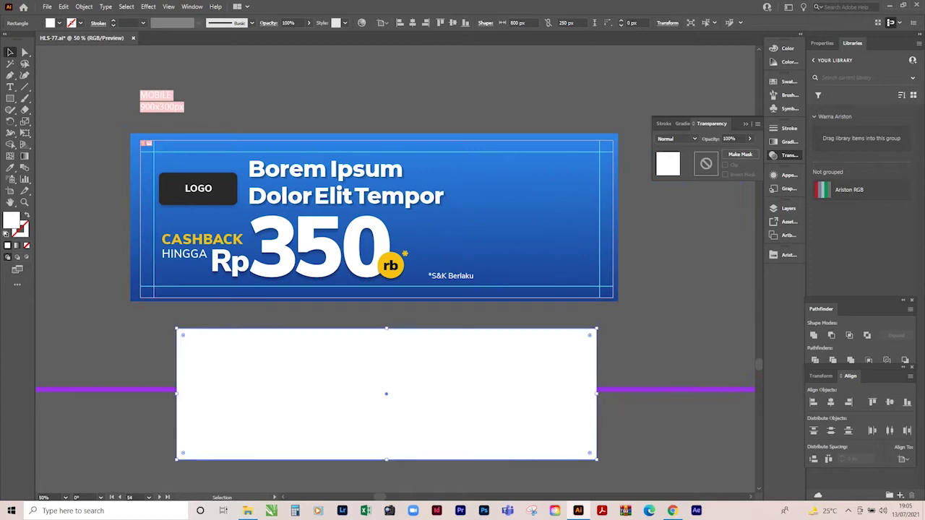
key(ctrl+plus)
key(ctrl+plus)
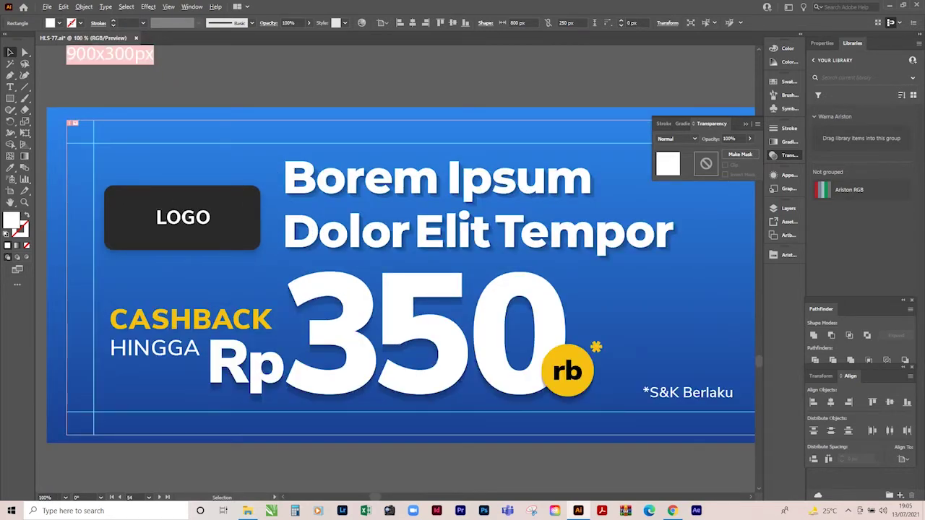
key(ctrl+minus)
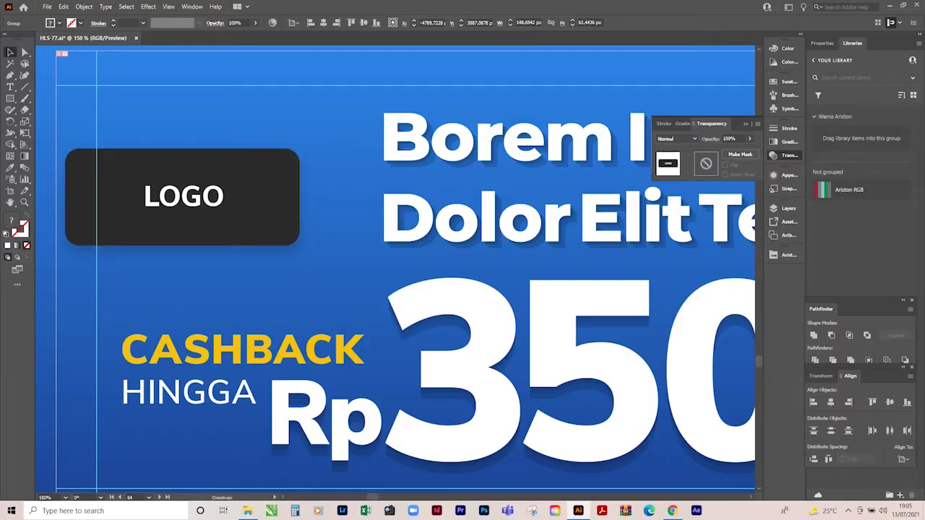
key(ctrl+minus)
key(ctrl+minus)
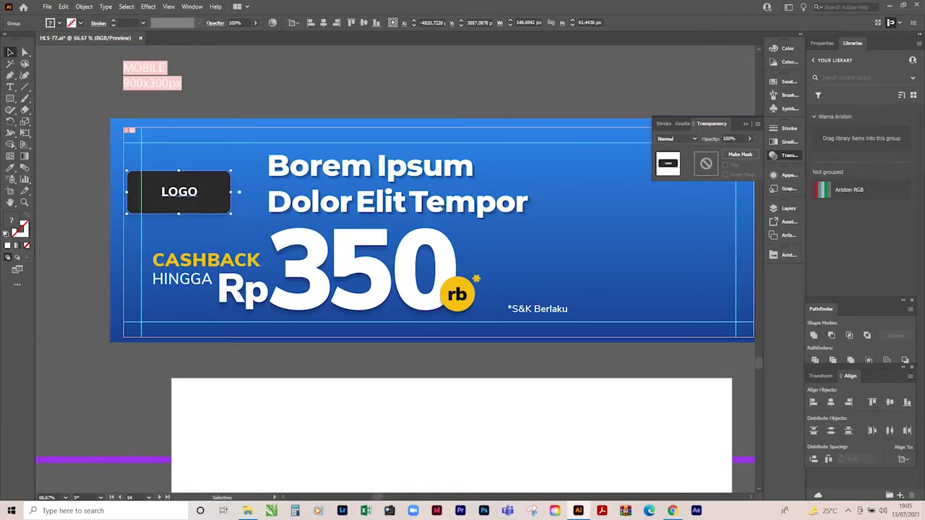
Move the LOGO box about 45 px to the right.
key(ctrl+plus)
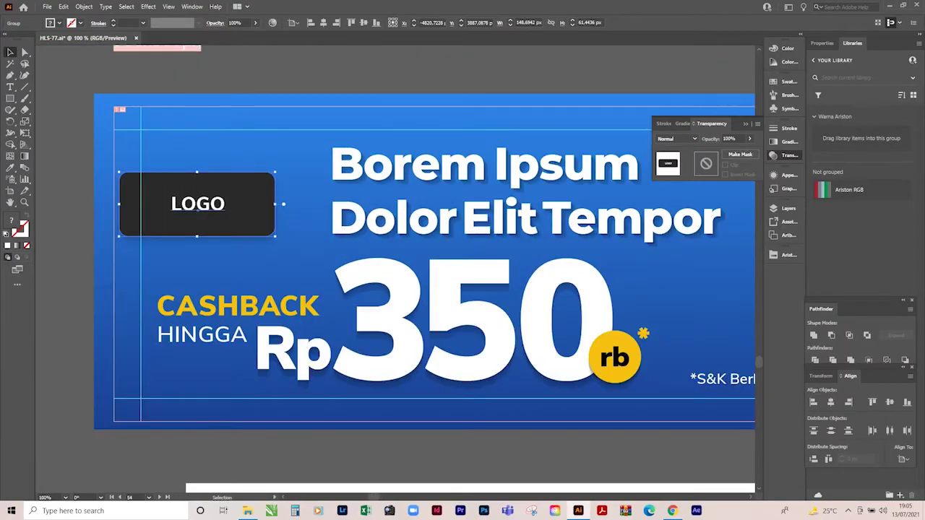
key(ctrl+shift+a)
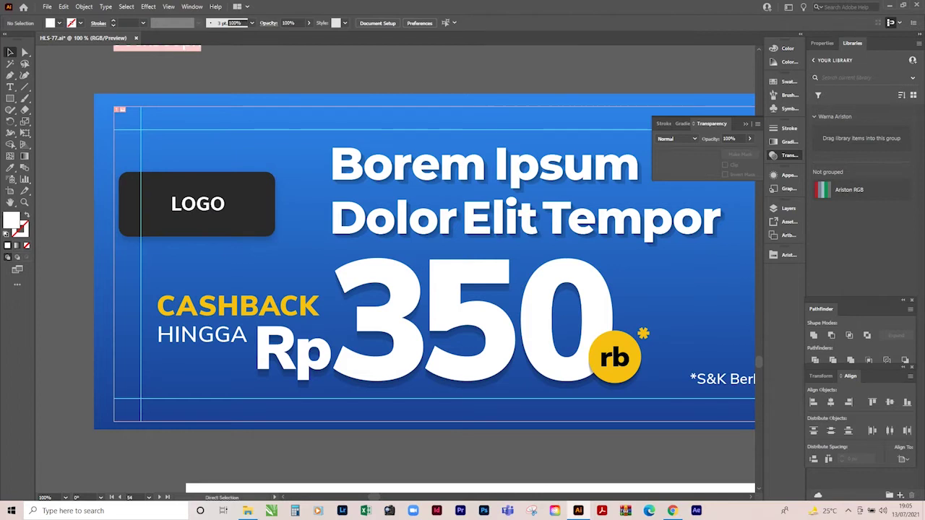
drag(197, 204, 229, 204)
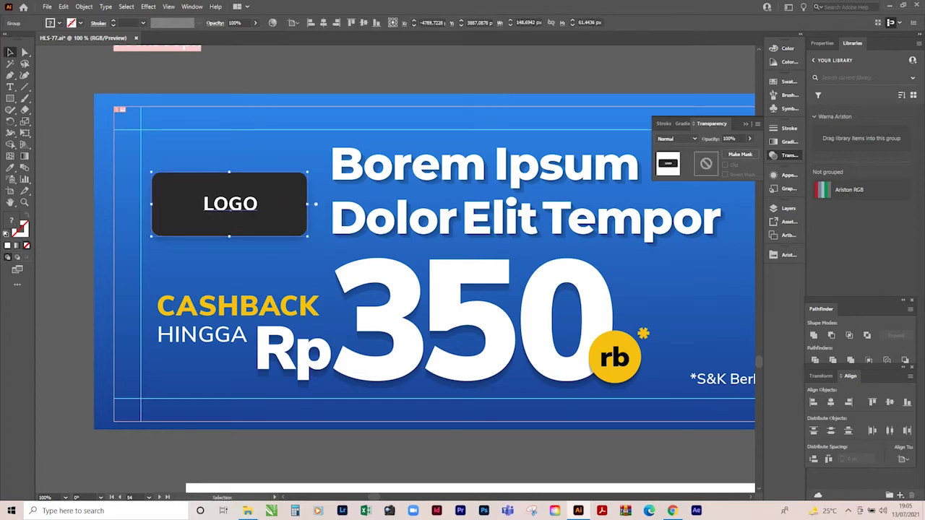
key(ctrl+minus)
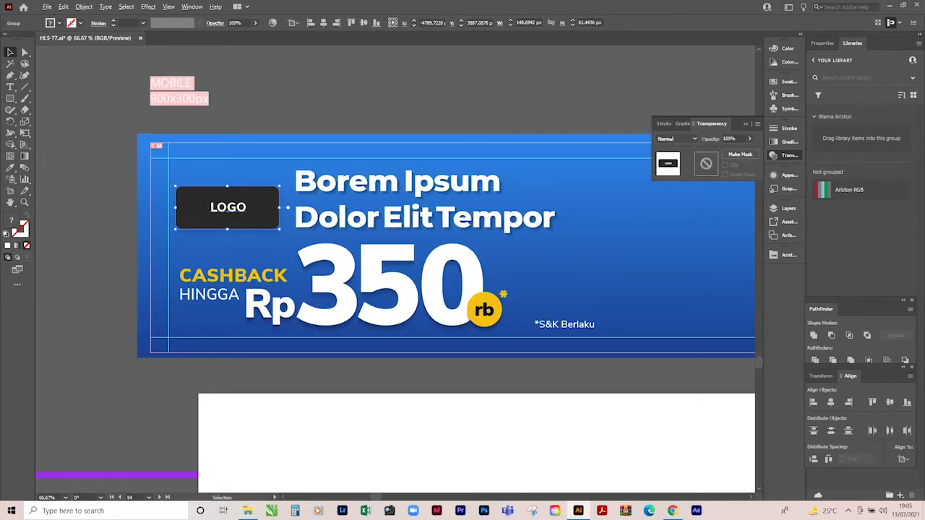
key(ctrl+plus)
key(ctrl+plus)
key(ctrl+minus)
key(ctrl+minus)
key(ctrl+minus)
key(ctrl+shift+a)
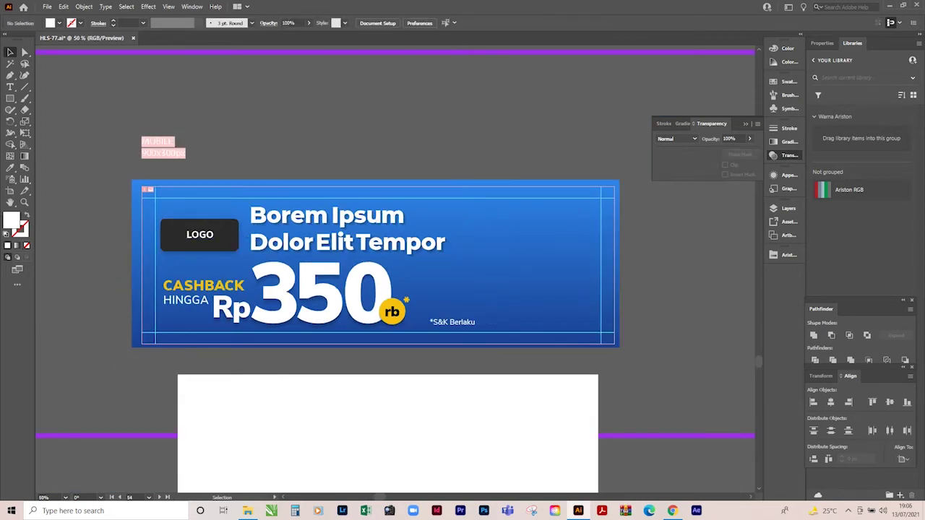
alt+scroll(167, 215, up, 3)
Delete the blank white rectangle below the banner.
click(168, 216)
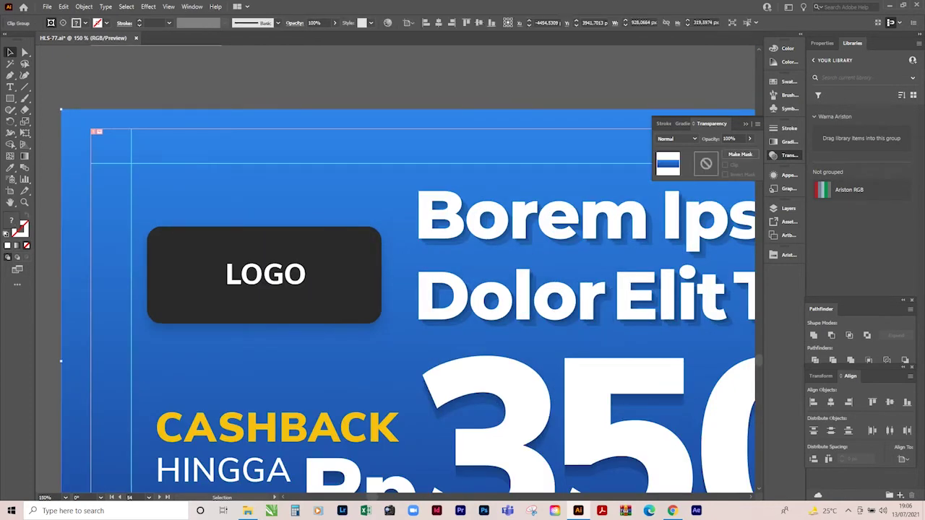
key(ctrl+minus)
key(ctrl+minus)
key(ctrl+minus)
key(ctrl+minus)
key(ctrl+minus)
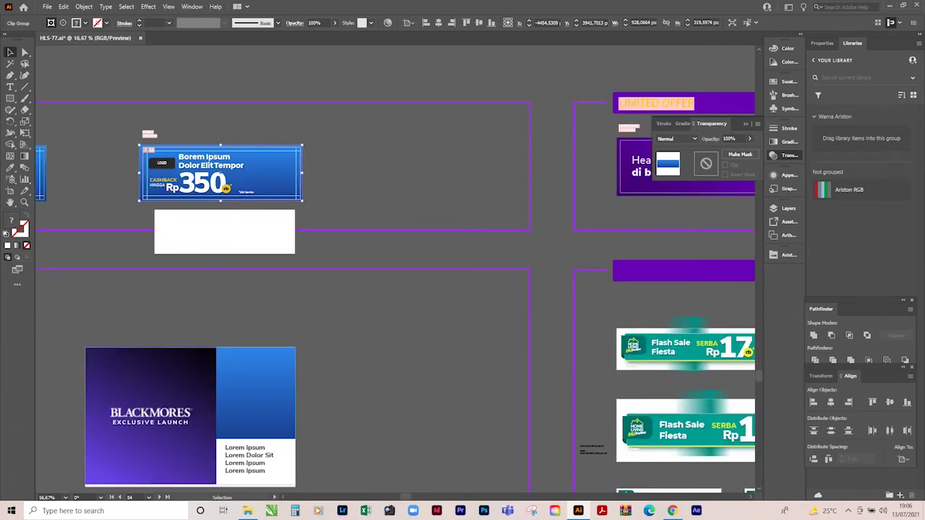
click(224, 231)
key(Delete)
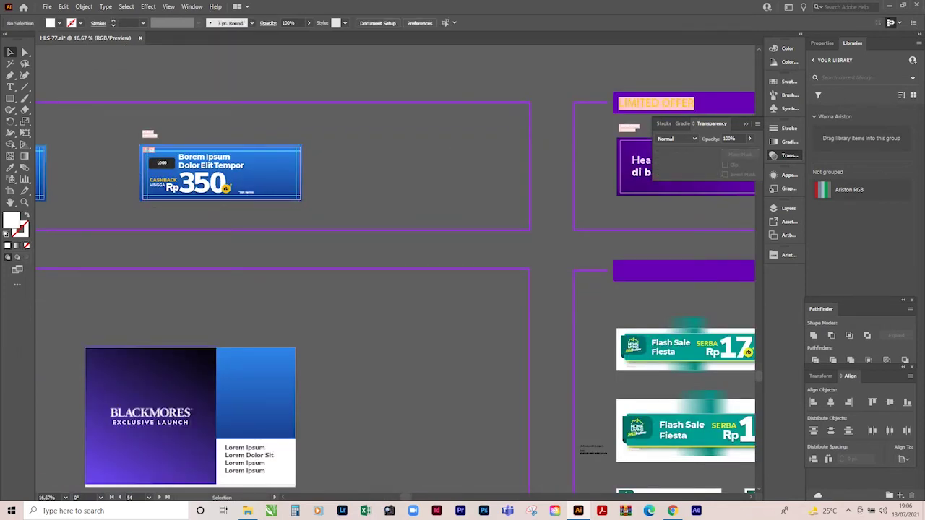
Add Artboard 273, a blank 900 × 300 px artboard, just right of the banner.
key(ctrl+plus)
key(ctrl+plus)
key(shift+o)
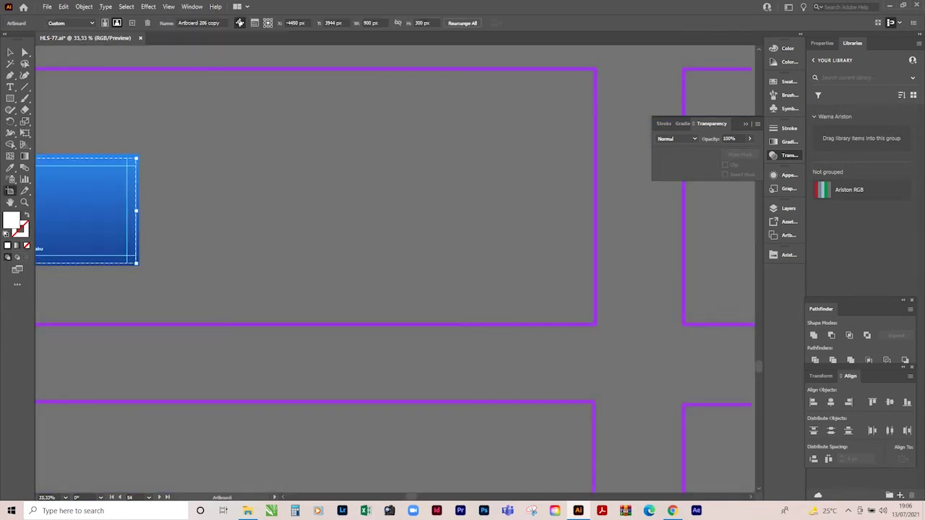
click(132, 23)
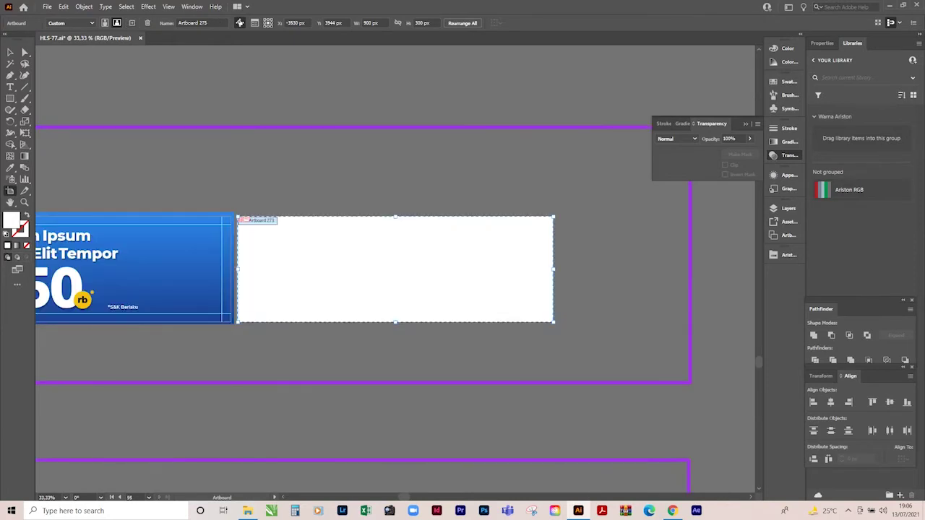
drag(395, 269, 424, 269)
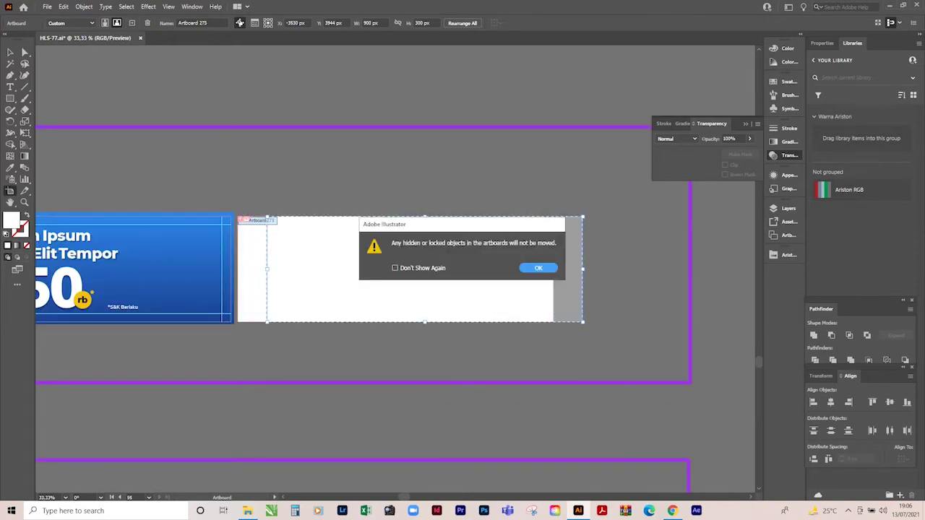
key(Return)
key(v)
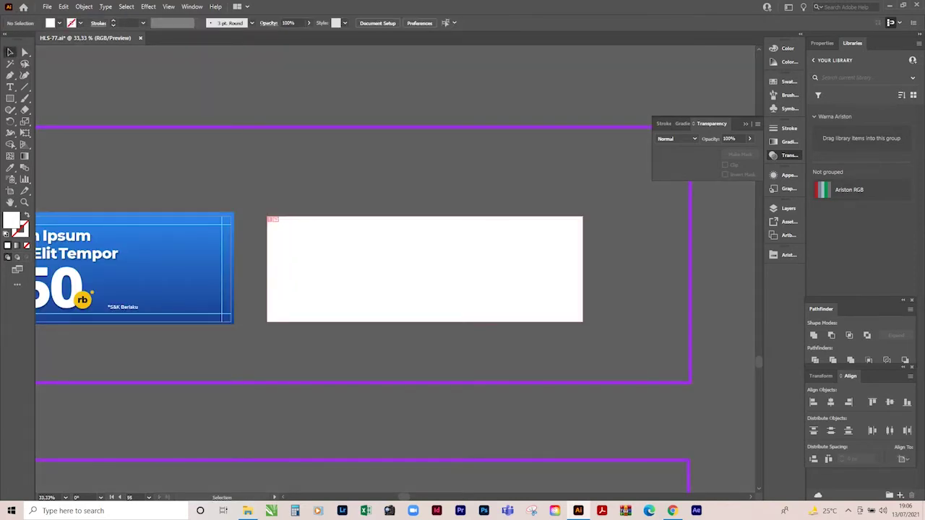
click(144, 275)
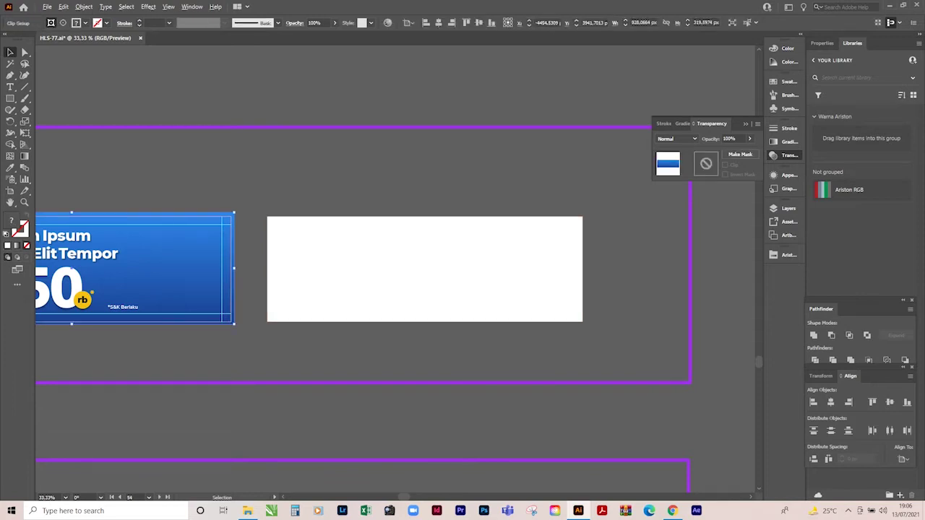
scroll(174, 253, down, 1)
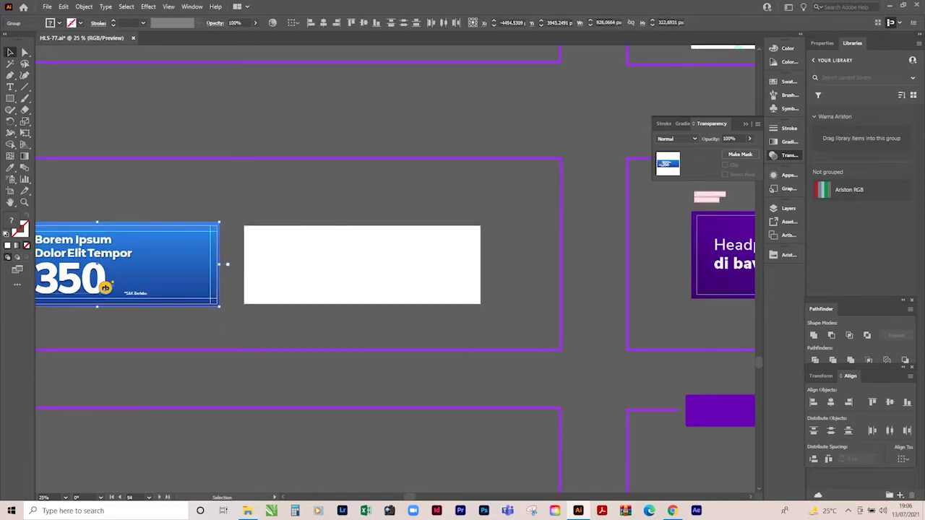
Paste a copy of the blue cashback banner onto the new artboard and check it.
key(ctrl+v)
key(ctrl+shift+a)
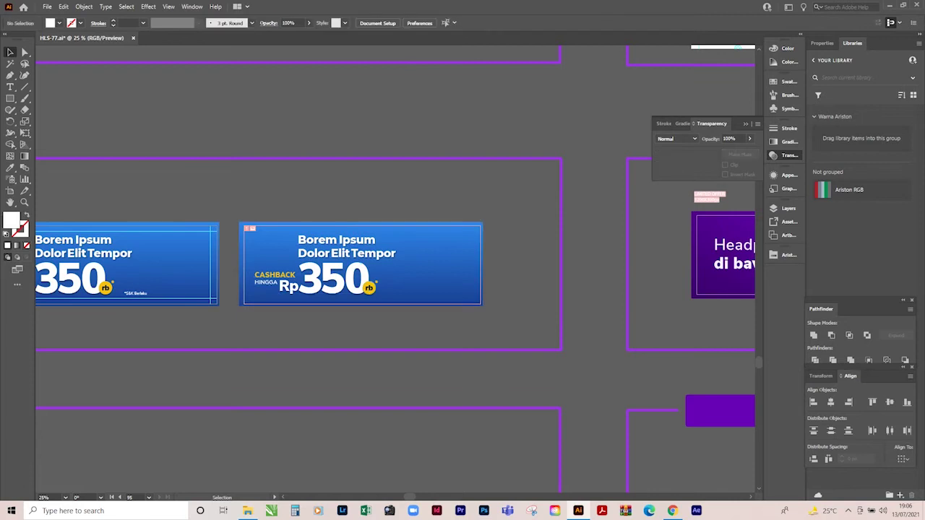
scroll(431, 263, up, 1)
scroll(431, 264, up, 1)
scroll(133, 213, down, 1)
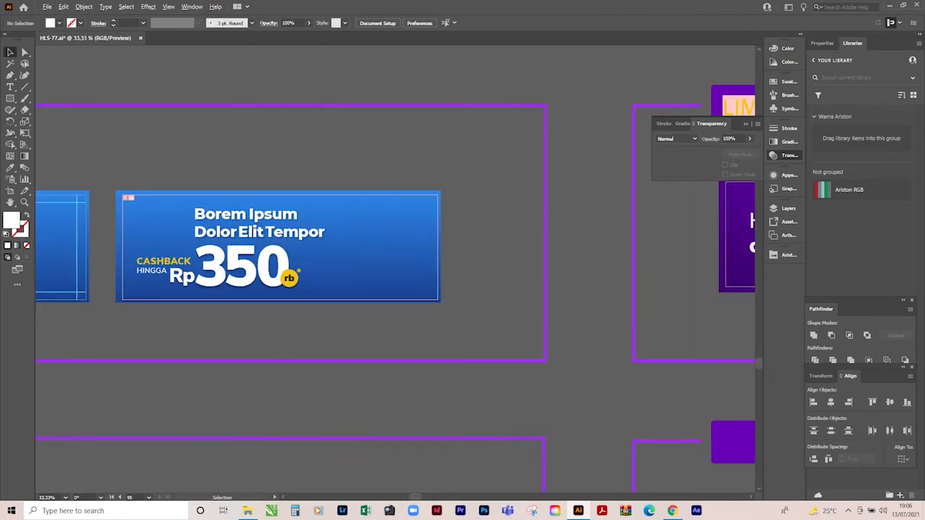
scroll(134, 214, up, 1)
scroll(133, 213, up, 1)
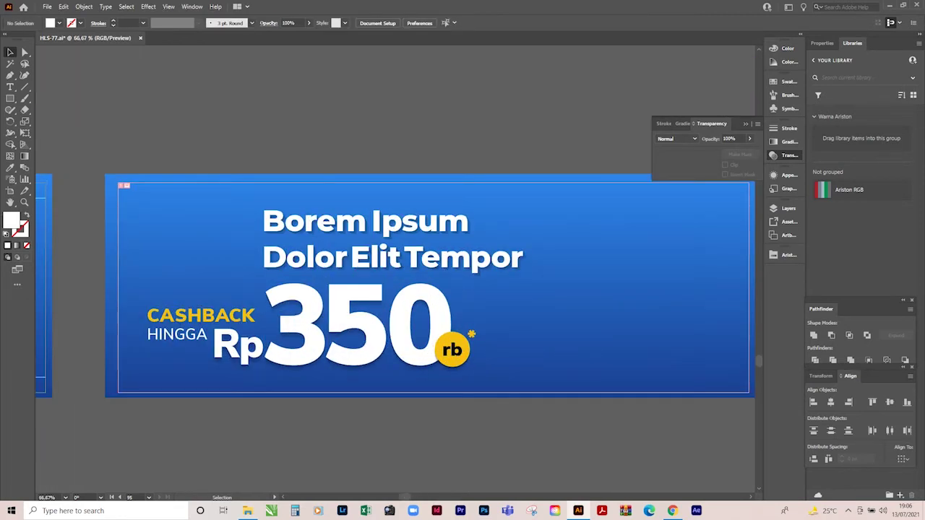
scroll(162, 285, down, 2)
scroll(162, 285, down, 1)
scroll(163, 285, up, 1)
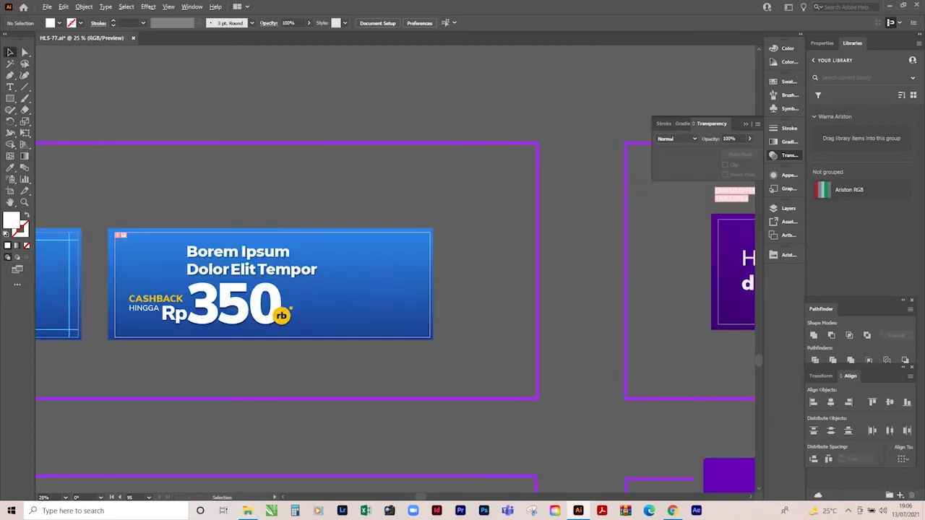
scroll(162, 285, up, 1)
scroll(99, 293, down, 1)
scroll(74, 295, up, 1)
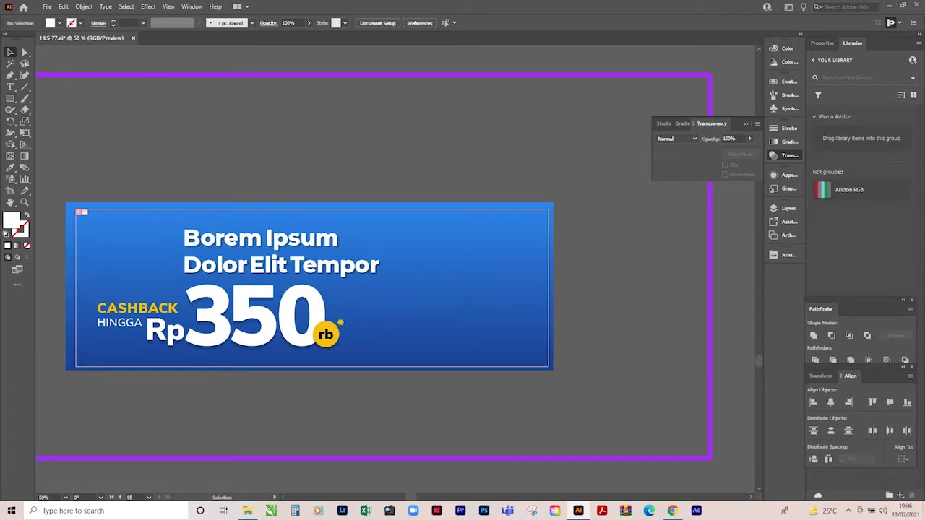
click(10, 98)
Draw a white 839 × 283 px rectangle over the banner copy, centred horizontally.
drag(82, 220, 510, 352)
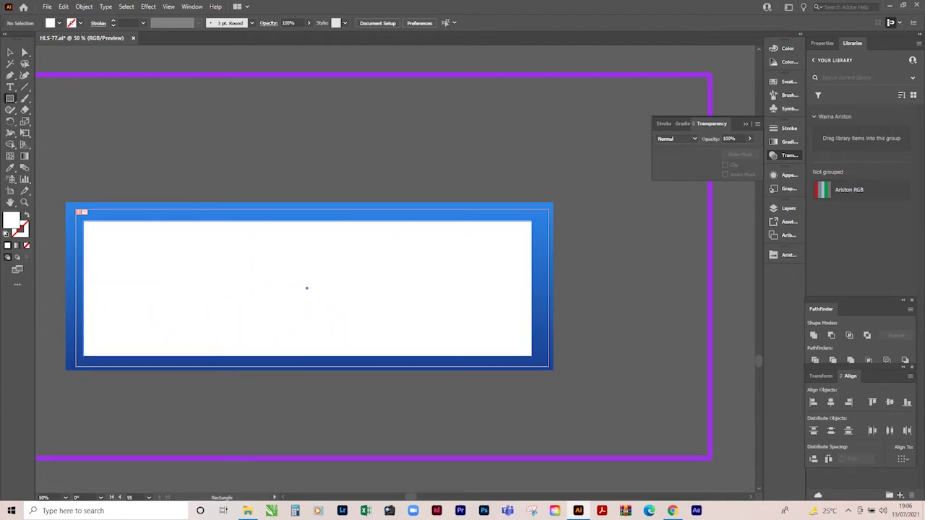
drag(510, 352, 523, 354)
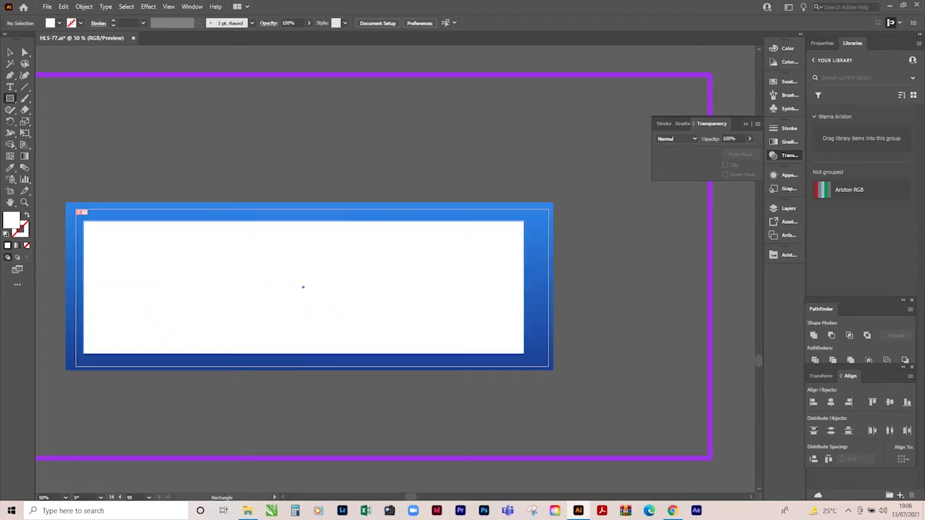
key(v)
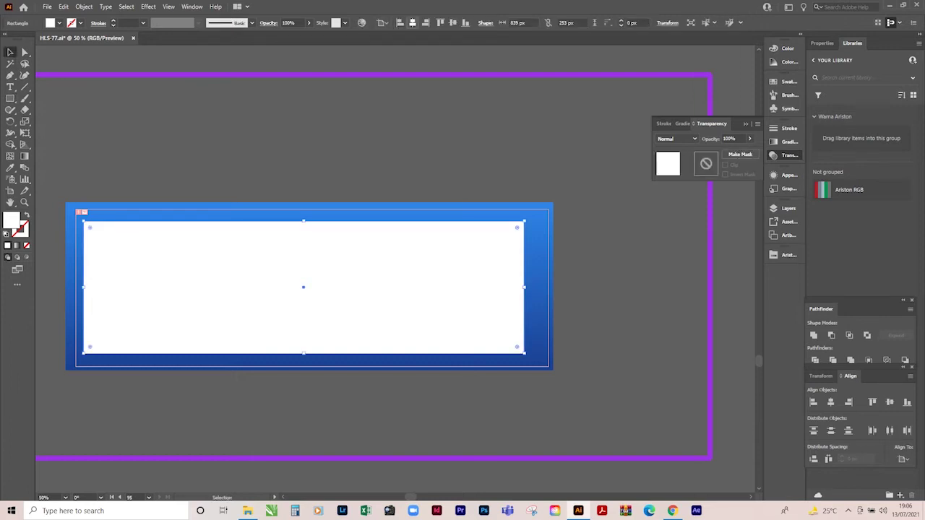
click(412, 23)
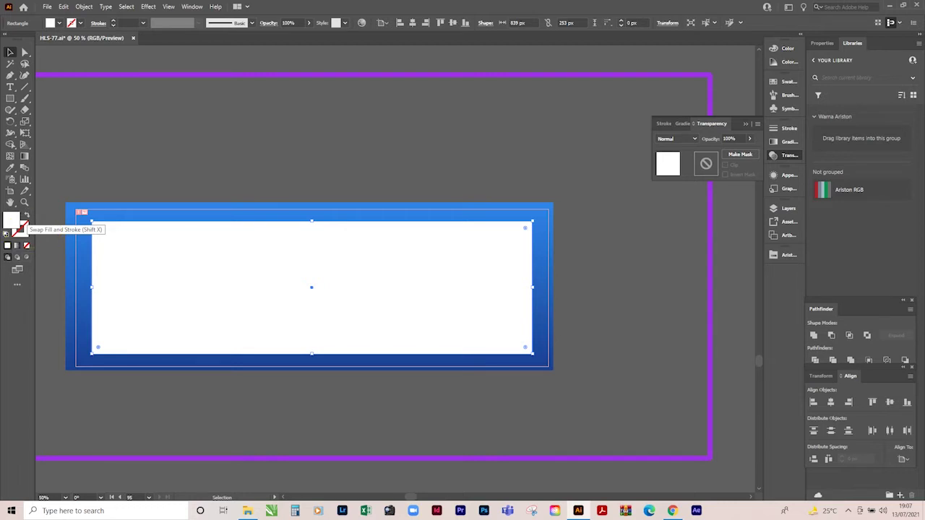
Give the rectangle no fill and a 0.1 cm yellow outline.
key(shift)
key(shift+x)
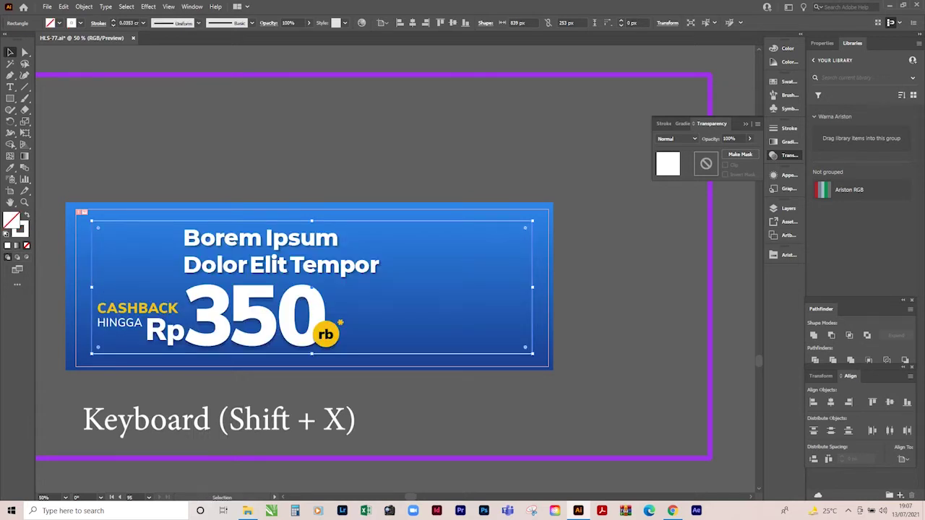
key(ctrl+plus)
key(ctrl+plus)
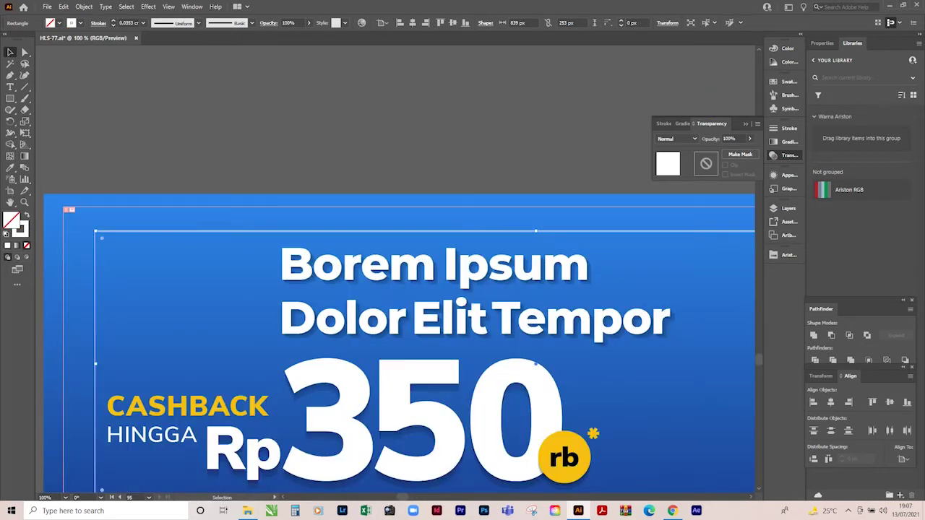
click(144, 22)
click(156, 97)
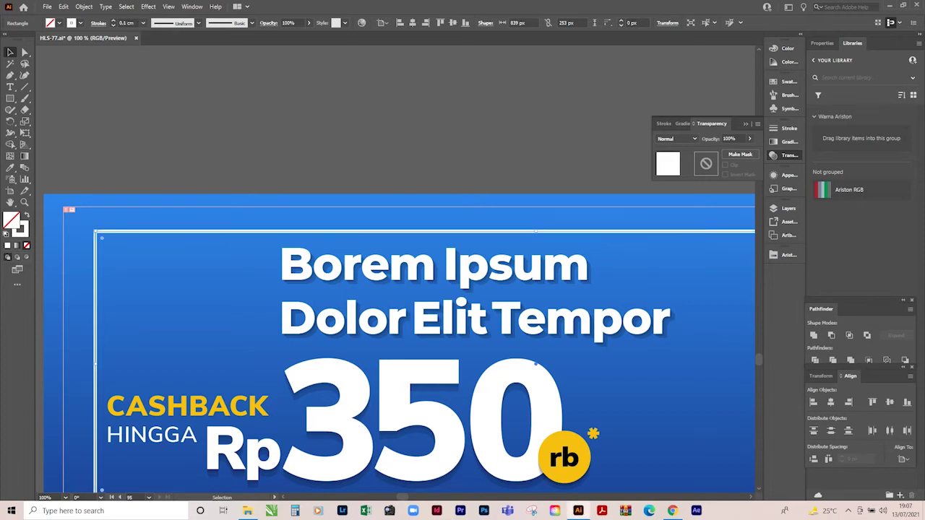
click(78, 23)
click(40, 40)
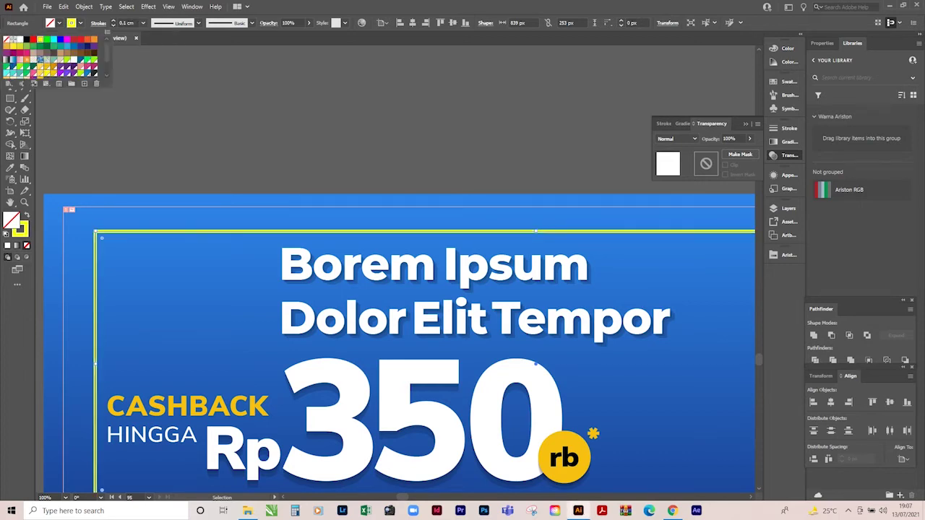
key(Escape)
Undo and redo selection changes while zooming to inspect the yellow frame's top-left corner.
key(ctrl+shift+a)
key(ctrl+minus)
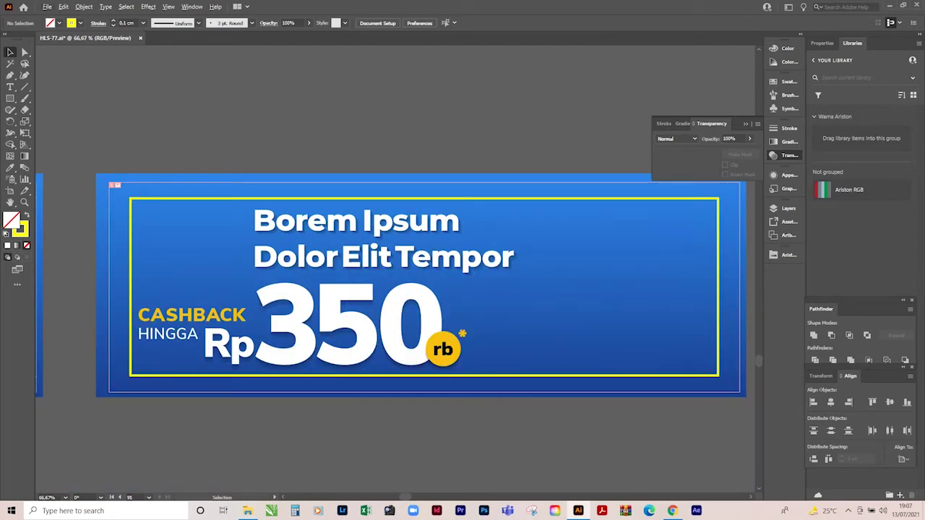
key(ctrl+plus)
key(ctrl+plus)
key(ctrl+z)
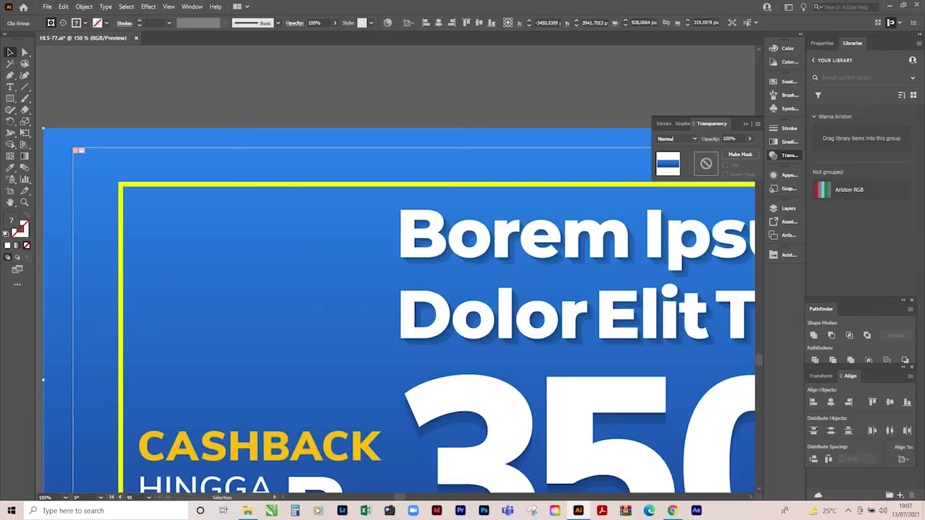
key(ctrl+z)
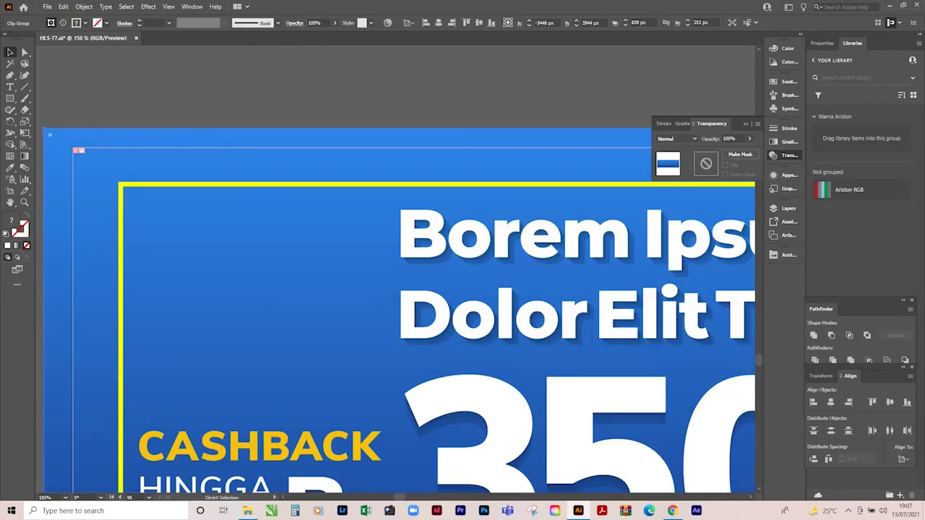
key(ctrl+minus)
key(ctrl+minus)
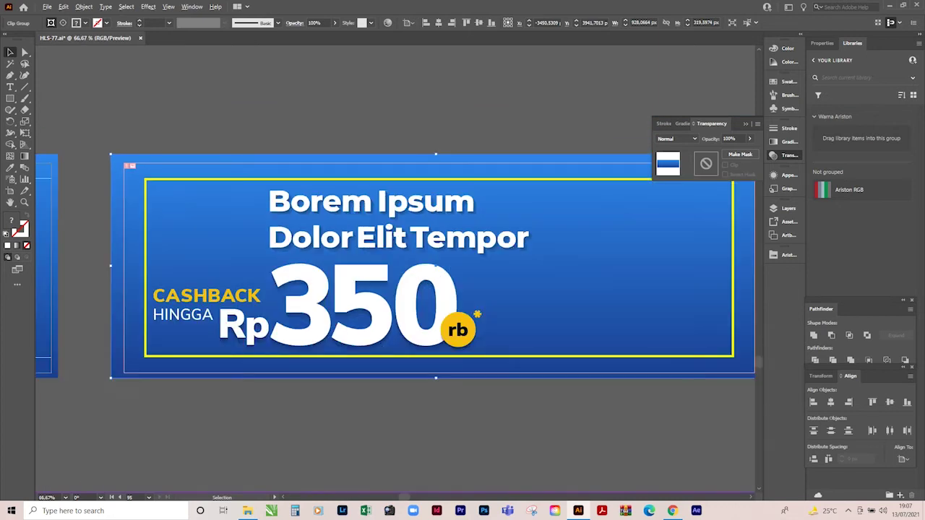
key(ctrl+plus)
key(ctrl+plus)
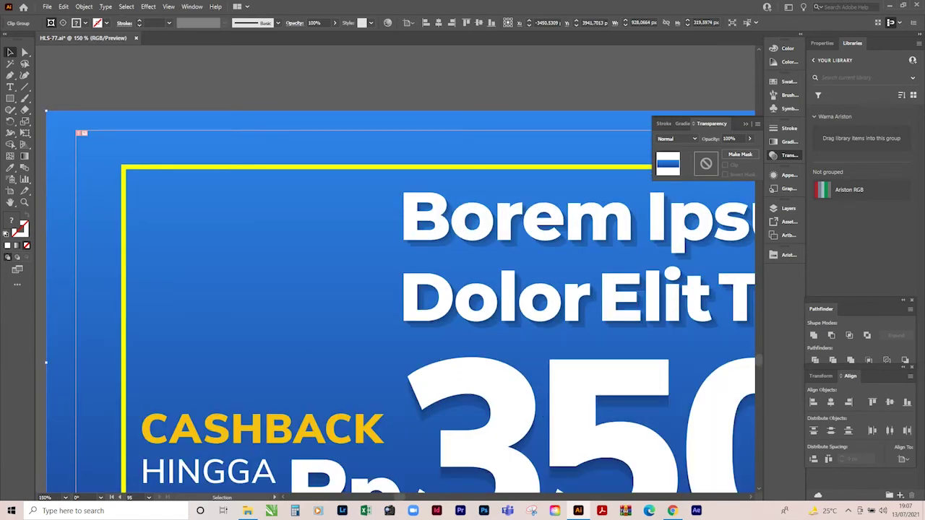
key(ctrl+shift+z)
key(ctrl+minus)
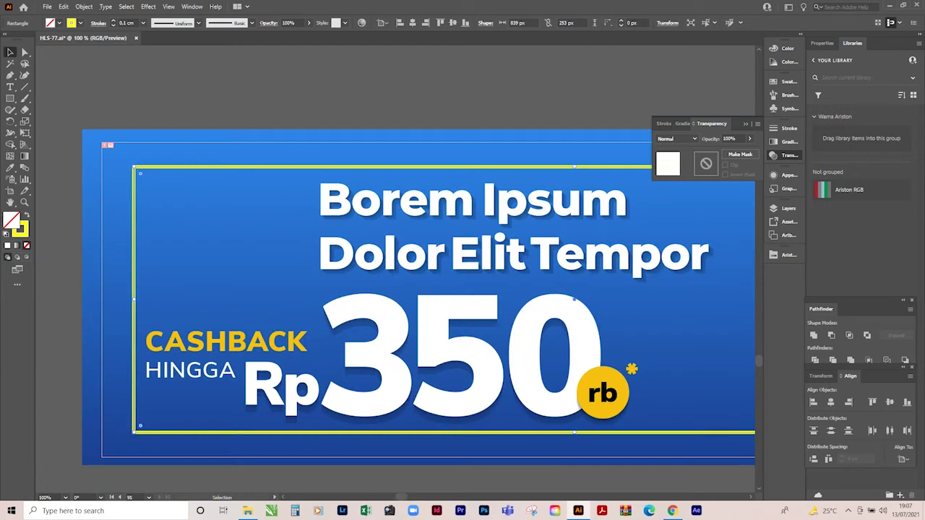
key(ctrl+plus)
key(ctrl+plus)
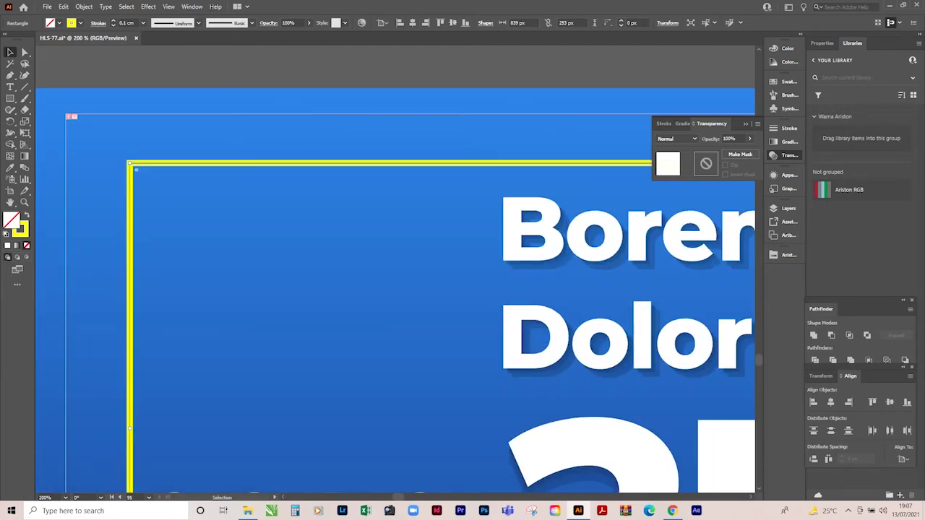
Convert the yellow frame into a guide with Make Guides.
right_click(192, 163)
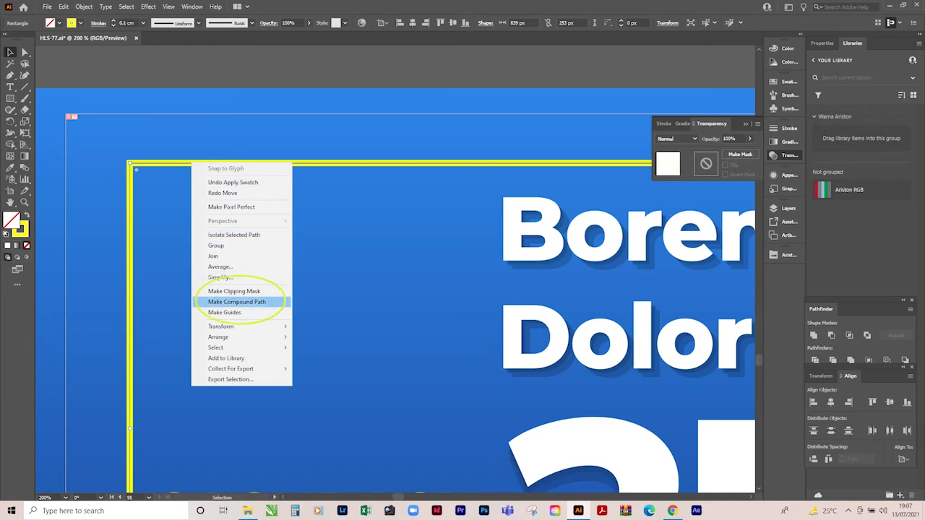
click(239, 312)
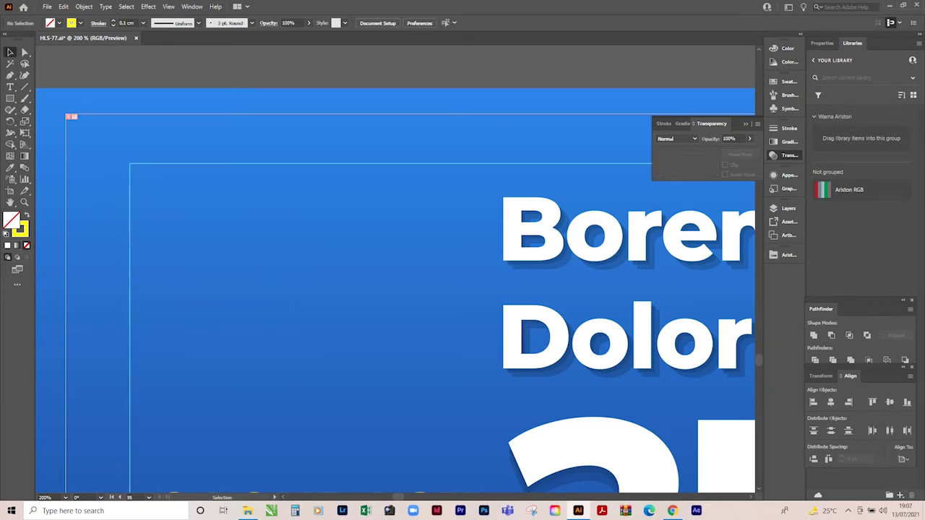
key(ctrl+minus)
key(ctrl+minus)
key(ctrl+minus)
key(ctrl+minus)
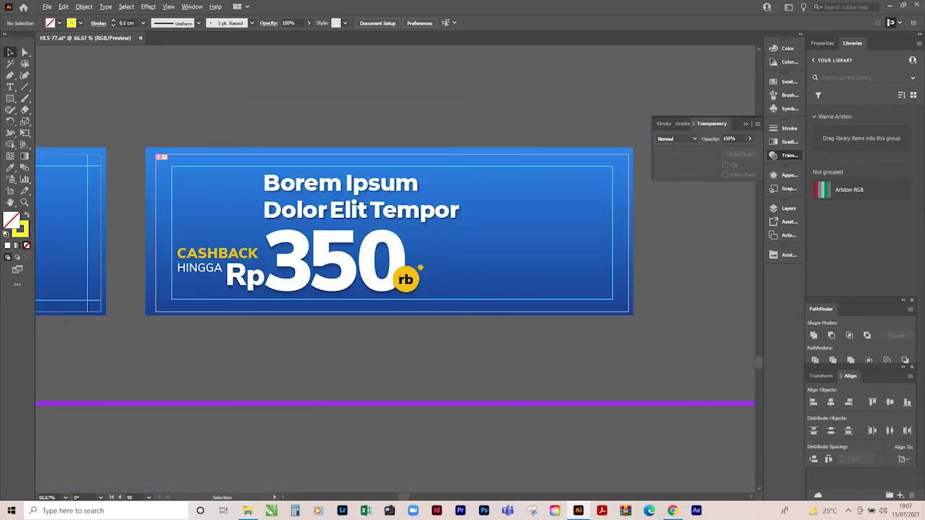
key(ctrl+plus)
key(ctrl+minus)
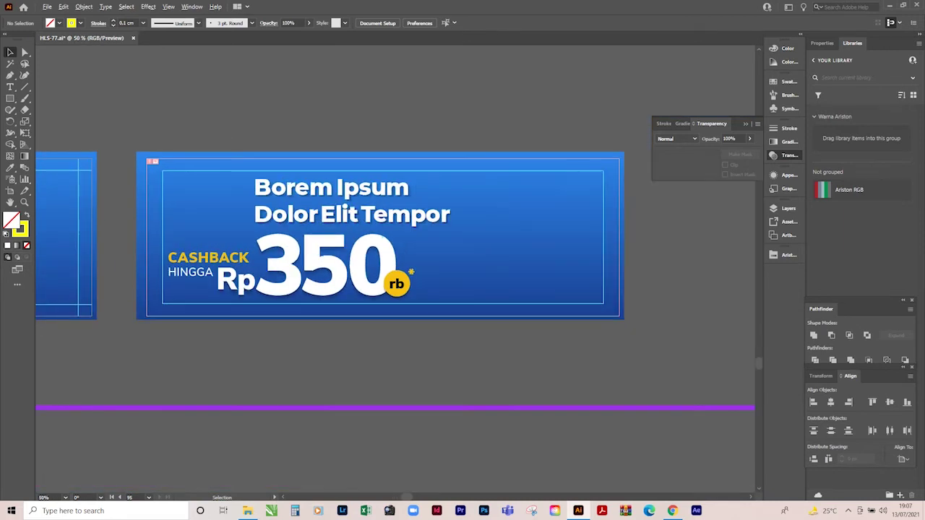
Select the CASHBACK and Rp350 offer group.
scroll(271, 222, up, 1)
click(340, 282)
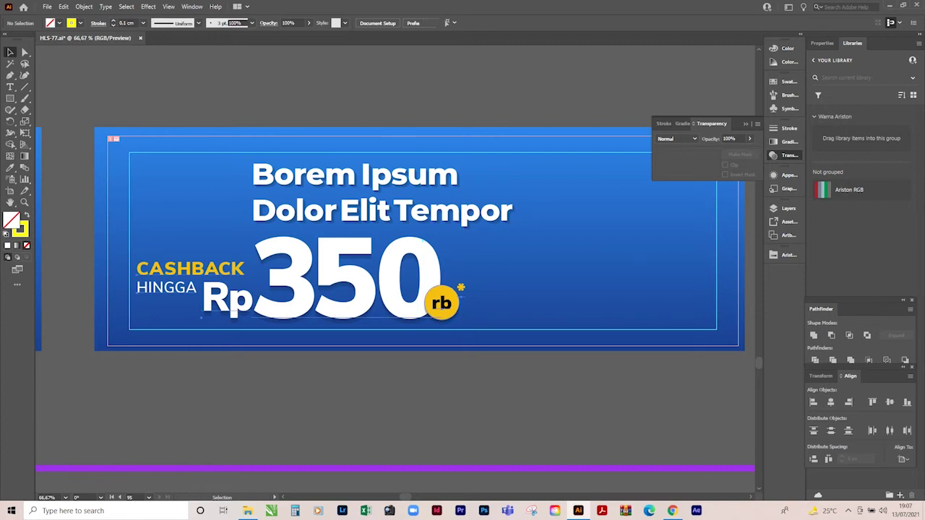
scroll(160, 277, up, 1)
scroll(160, 278, up, 1)
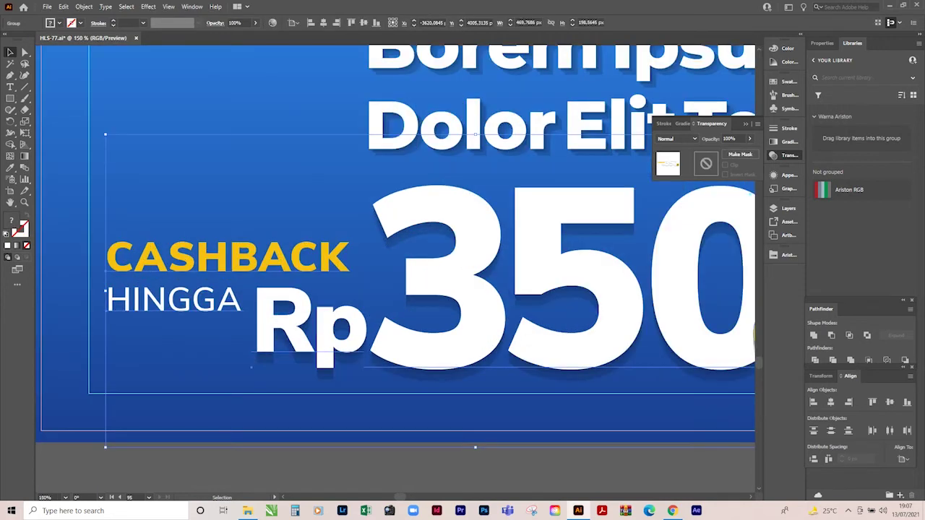
Nudge the CASHBACK Rp350 group left and scale it up to about 490 × 211 px.
key(Left)
key(Left)
key(Left)
key(Left)
key(Left)
key(Left)
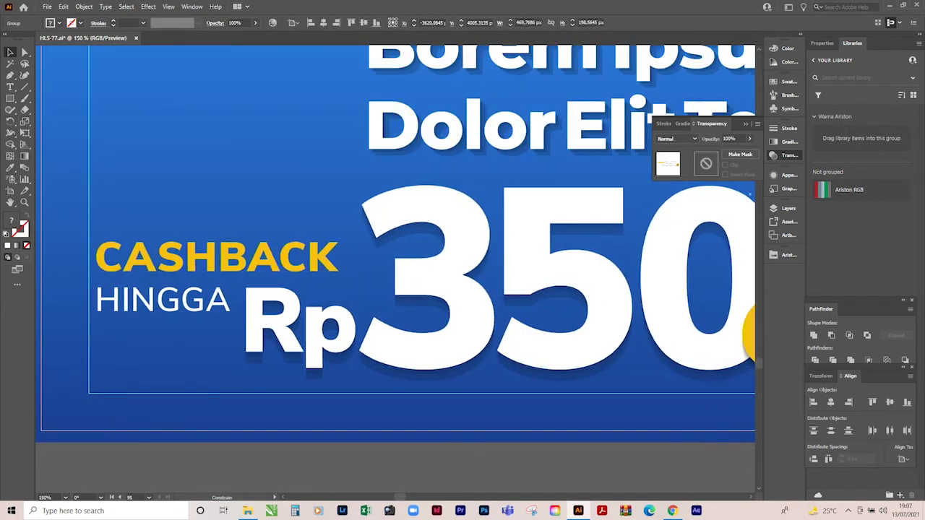
scroll(182, 242, down, 2)
drag(473, 331, 494, 339)
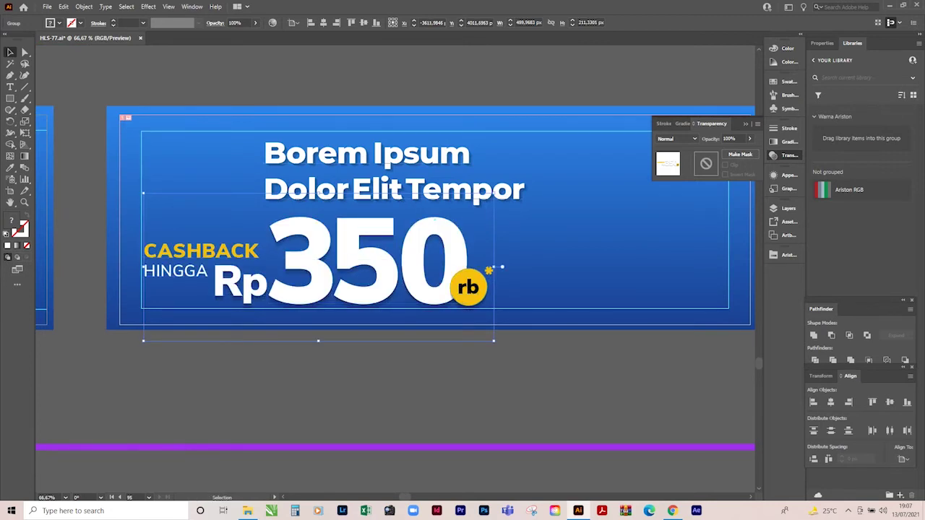
scroll(201, 154, down, 2)
key(ctrl+shift+a)
scroll(192, 123, down, 2)
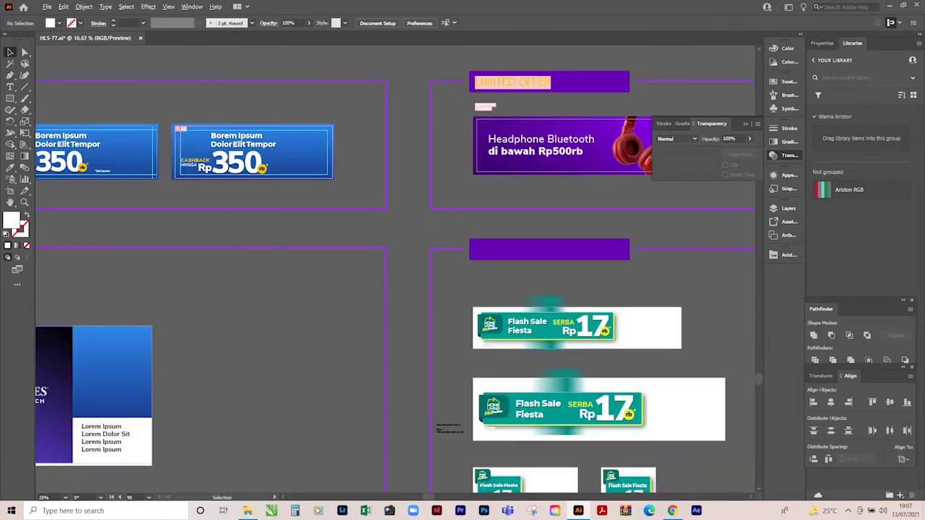
Copy the LOGO placeholder and paste it at the new banner's top-left corner.
scroll(53, 125, up, 4)
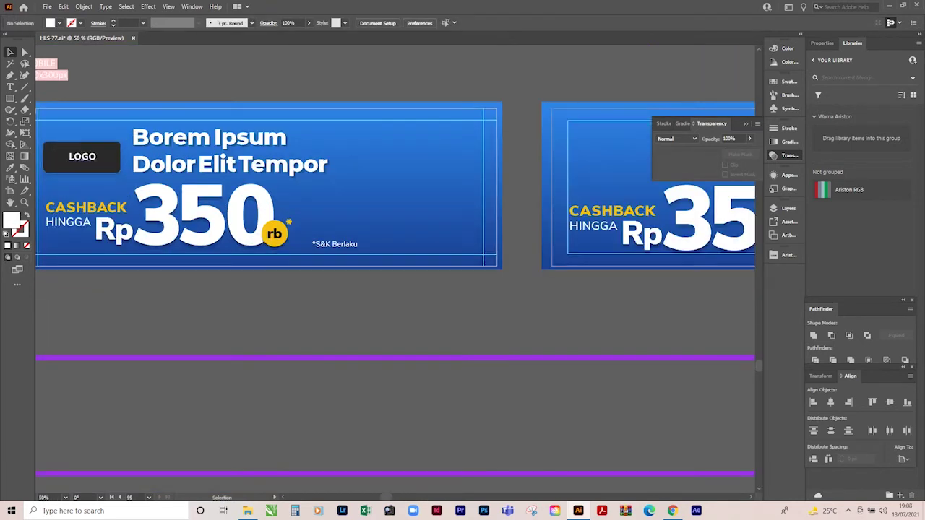
click(116, 160)
scroll(116, 161, down, 1)
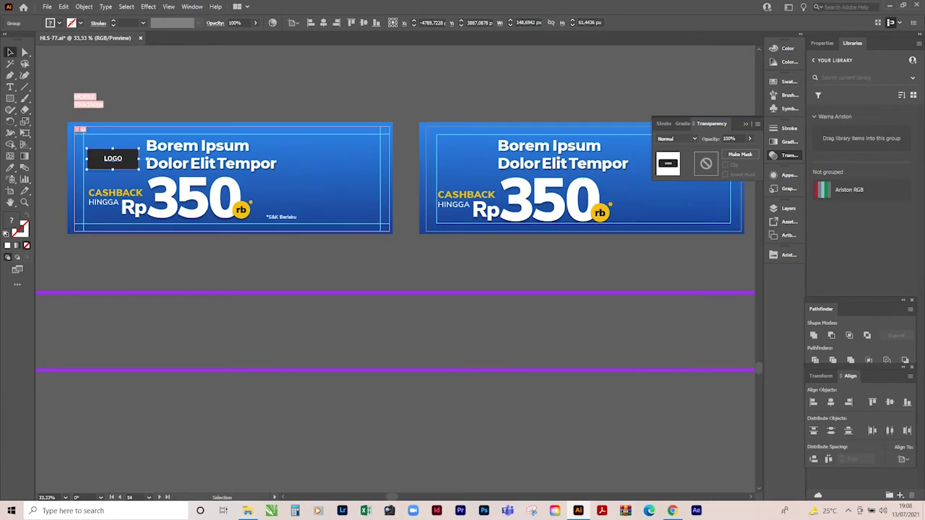
key(ctrl+shift+a)
scroll(602, 154, up, 2)
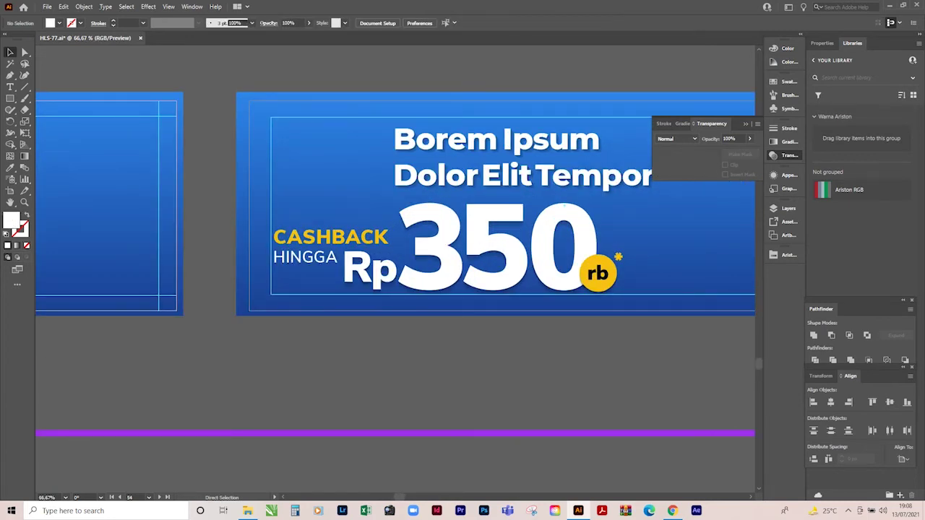
key(ctrl+v)
drag(395, 266, 324, 138)
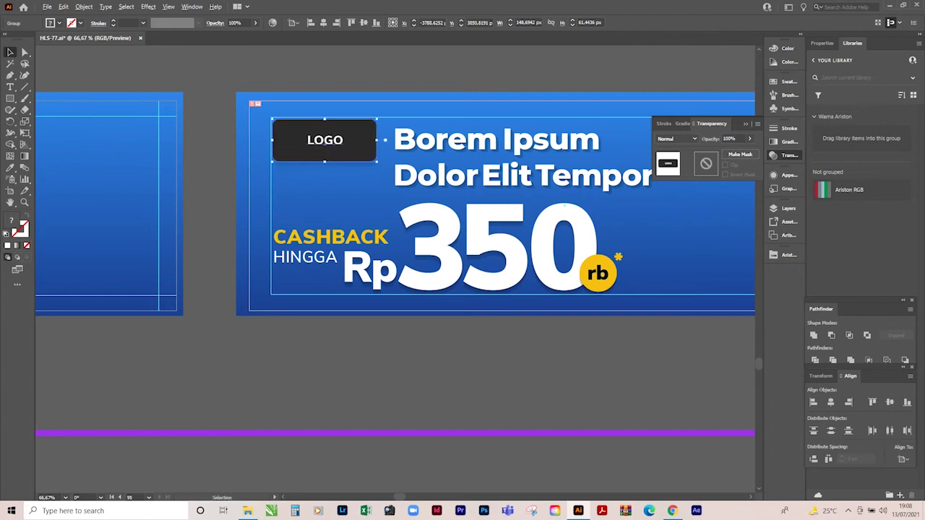
Review the new banner's layout, briefly selecting then deselecting its background group.
scroll(364, 104, up, 2)
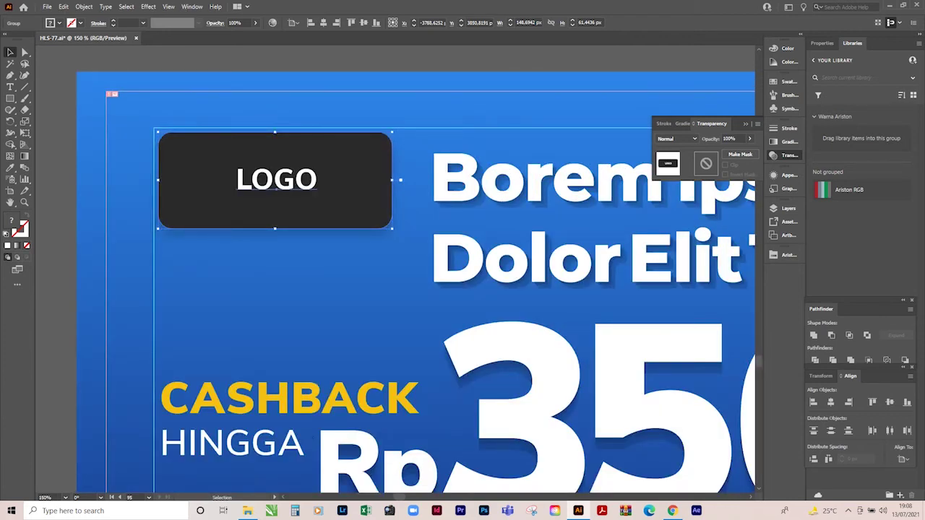
scroll(147, 287, up, 1)
scroll(148, 288, up, 1)
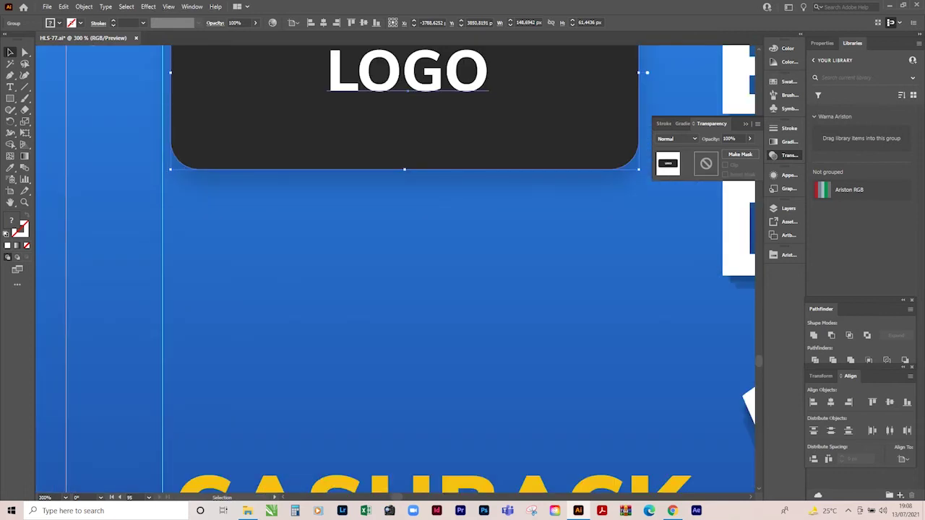
scroll(162, 287, down, 2)
click(86, 289)
key(ctrl+shift+a)
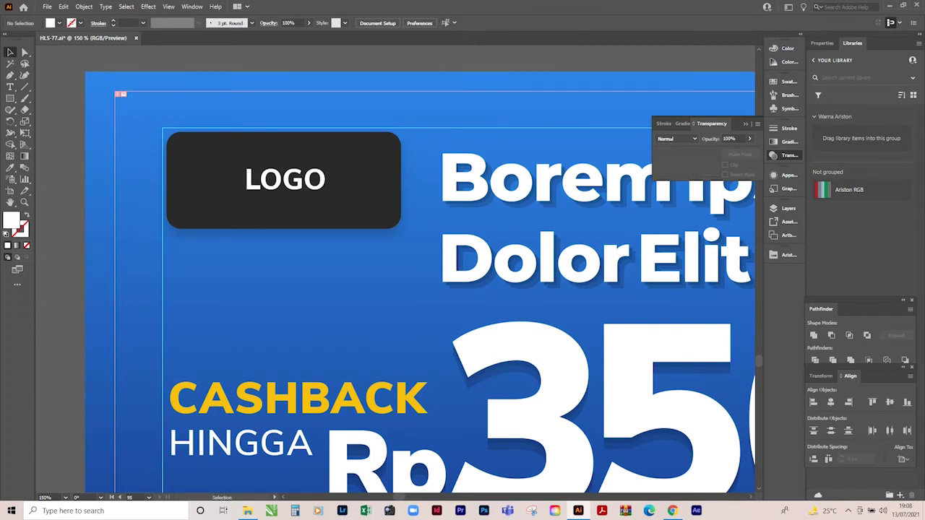
Unlock the guides and delete the margin guide rectangle.
click(504, 128)
right_click(504, 127)
key(Escape)
right_click(445, 128)
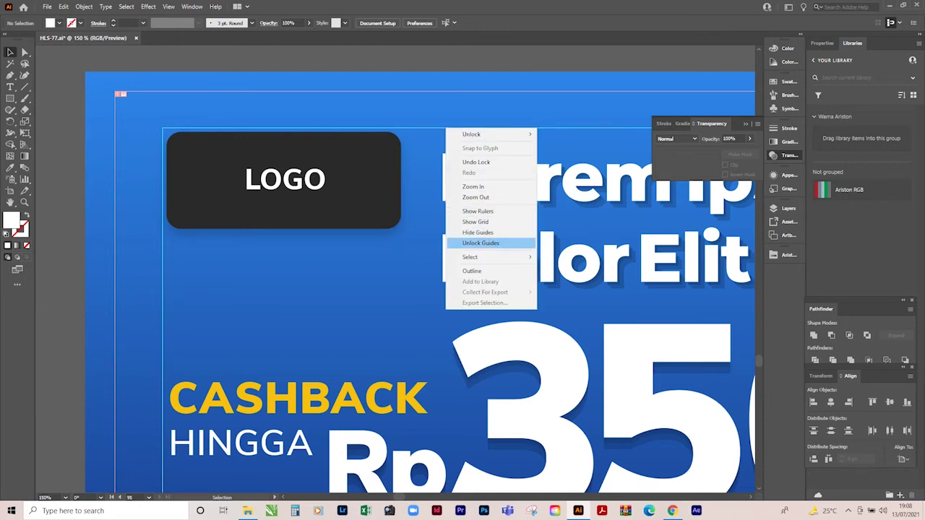
click(481, 243)
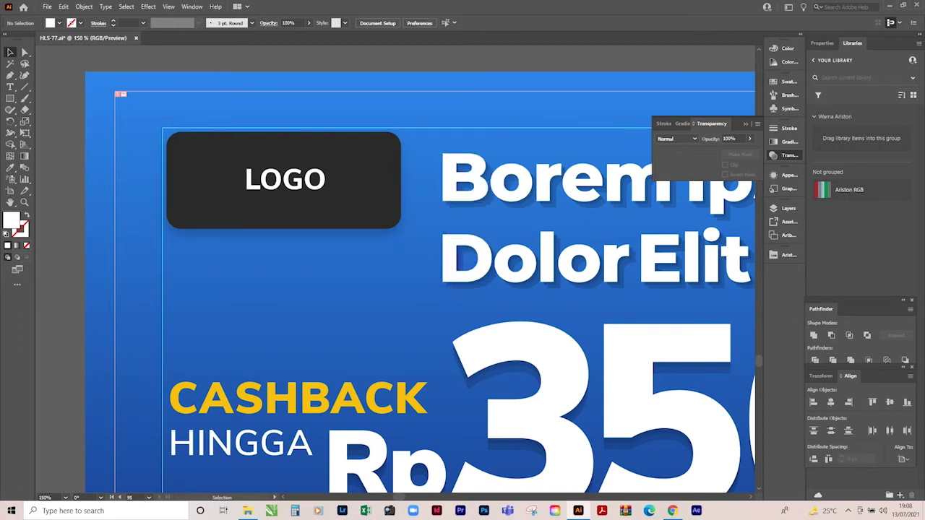
click(162, 289)
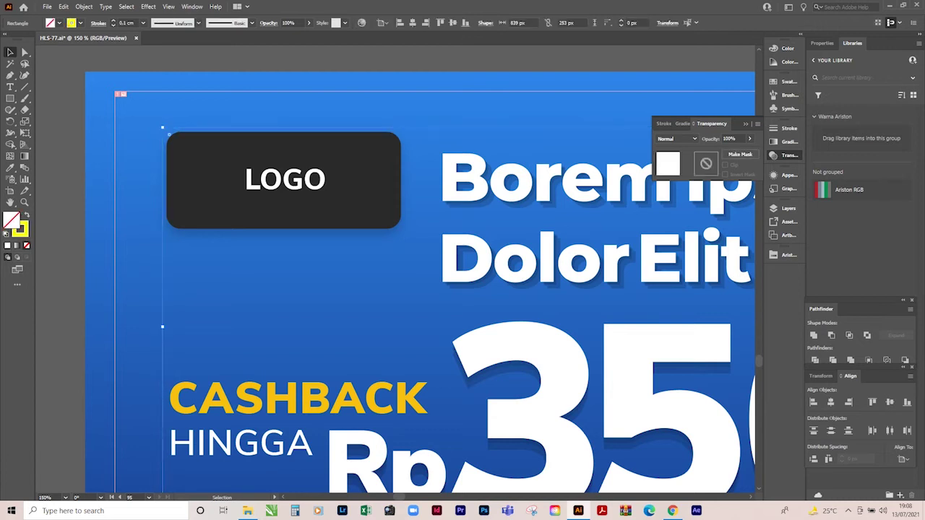
key(ctrl+shift+a)
click(161, 289)
key(Delete)
Restore the inset rectangle and turn it back into a guide via the context menu.
key(ctrl+z)
key(ctrl+5)
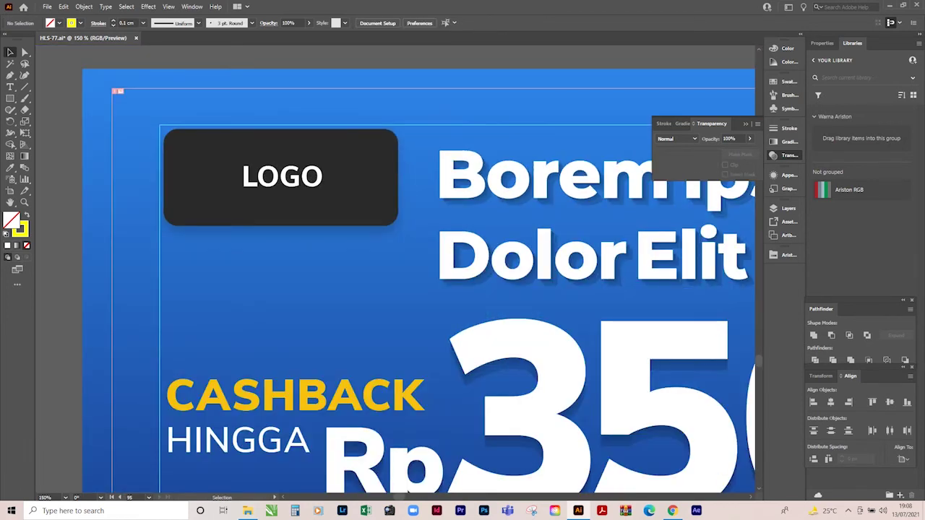
key(ctrl+z)
right_click(445, 125)
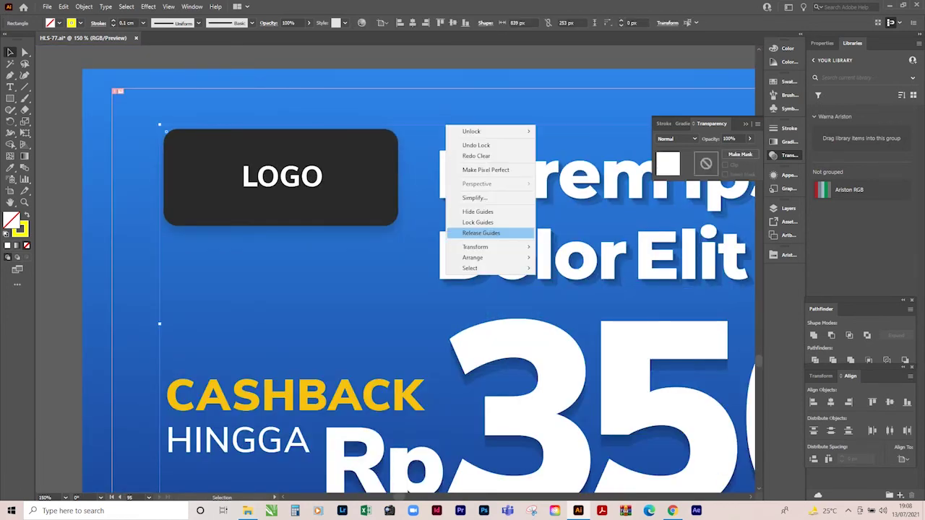
click(480, 232)
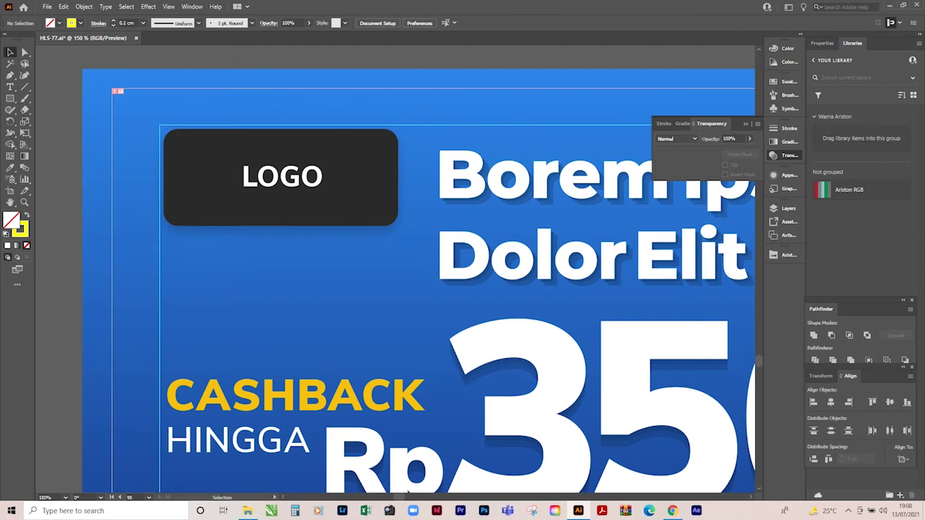
click(480, 253)
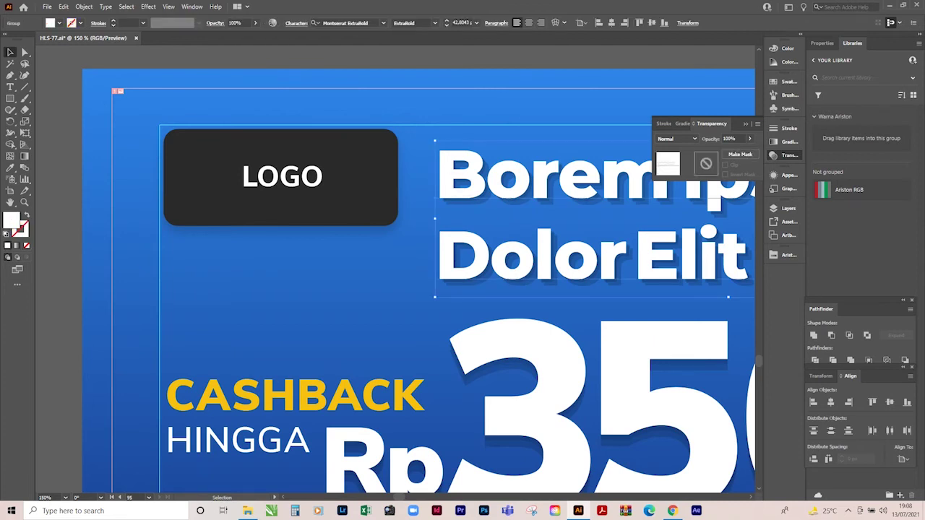
Nudge the headline group up and left beside the LOGO box, then add the LOGO box to the selection.
key(shift+Up)
key(shift+Up)
key(shift+Left)
key(shift+Left)
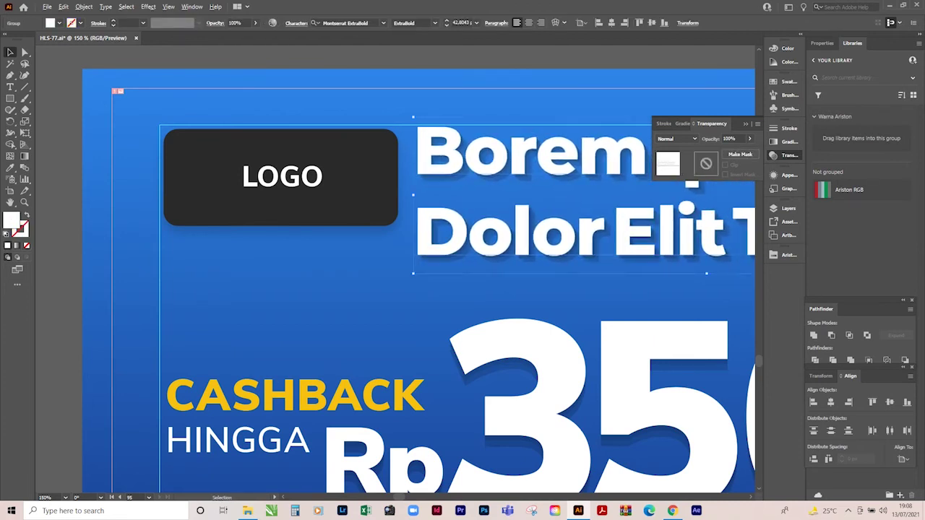
key(ctrl+minus)
key(ctrl+minus)
key(ctrl+minus)
shift+click(356, 167)
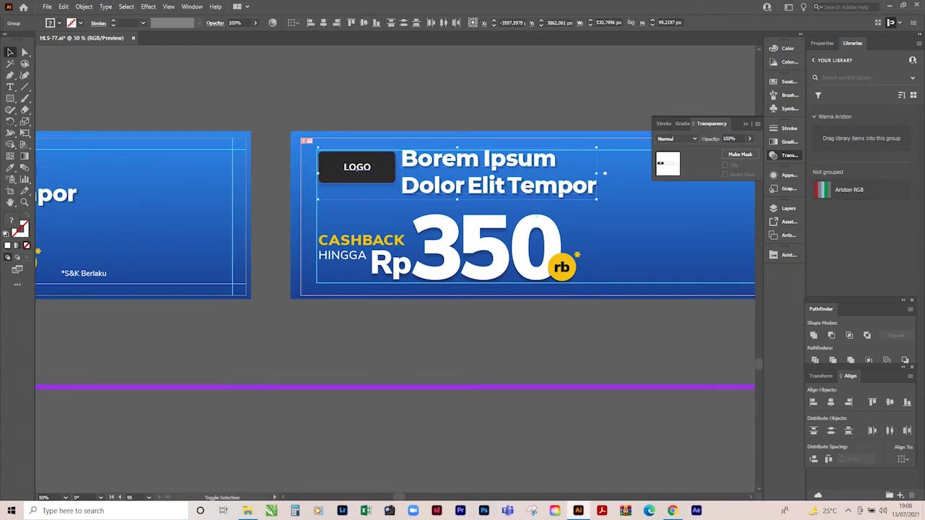
Deselect everything and zoom out and back in to check the headline's placement.
key(ctrl+shift+a)
key(ctrl+minus)
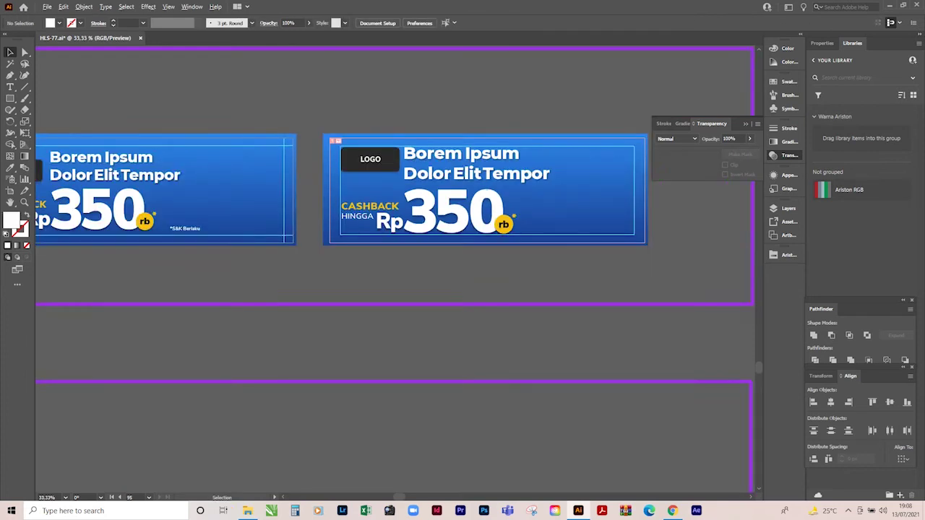
key(ctrl+plus)
key(ctrl+plus)
key(ctrl+plus)
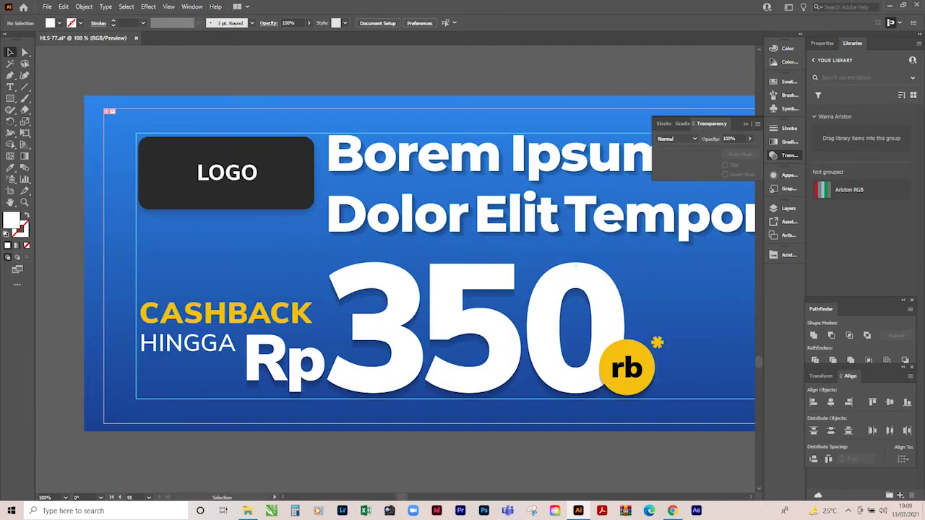
key(ctrl+minus)
key(ctrl+minus)
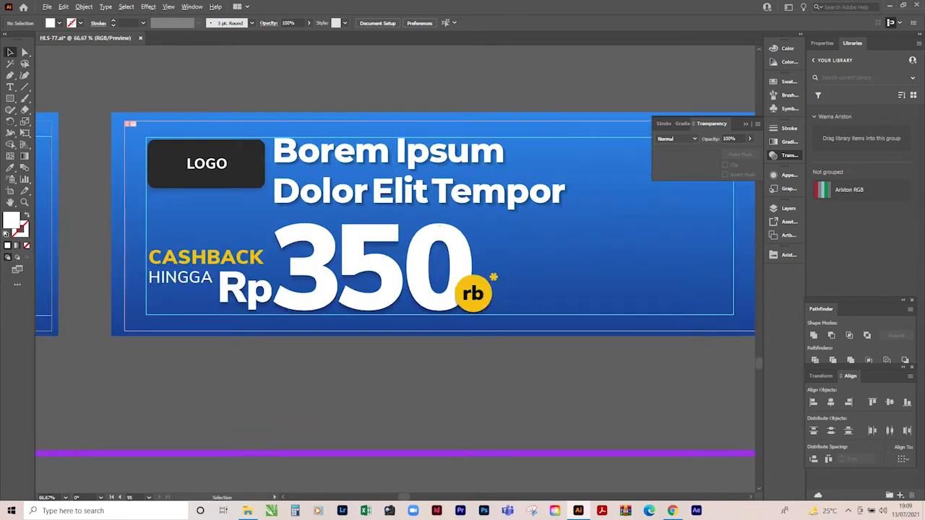
key(ctrl+plus)
key(ctrl+plus)
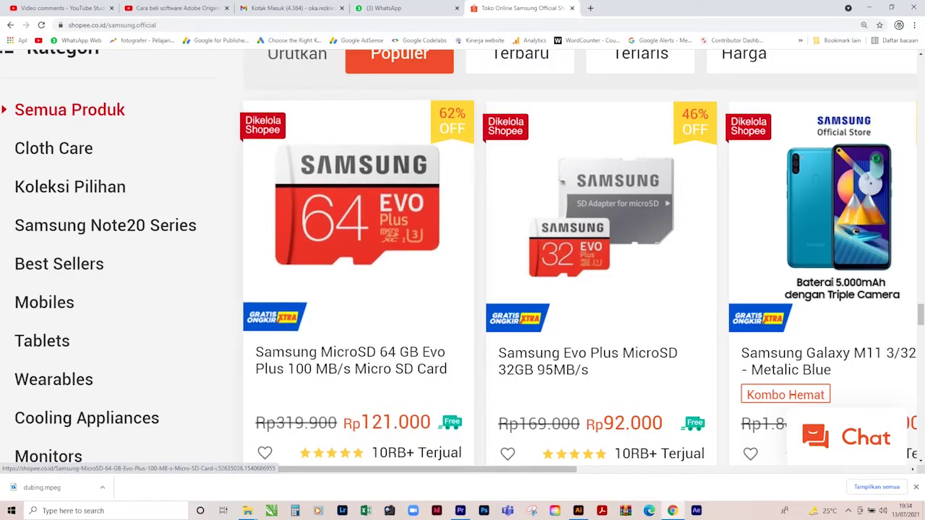
click(864, 24)
key(ctrl+plus)
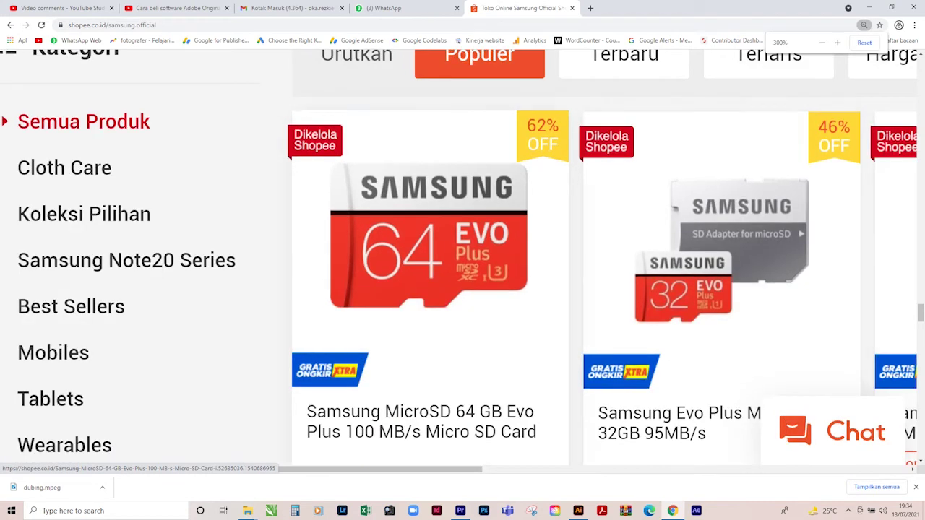
scroll(604, 289, down, 1)
scroll(604, 289, up, 2)
key(ctrl+minus)
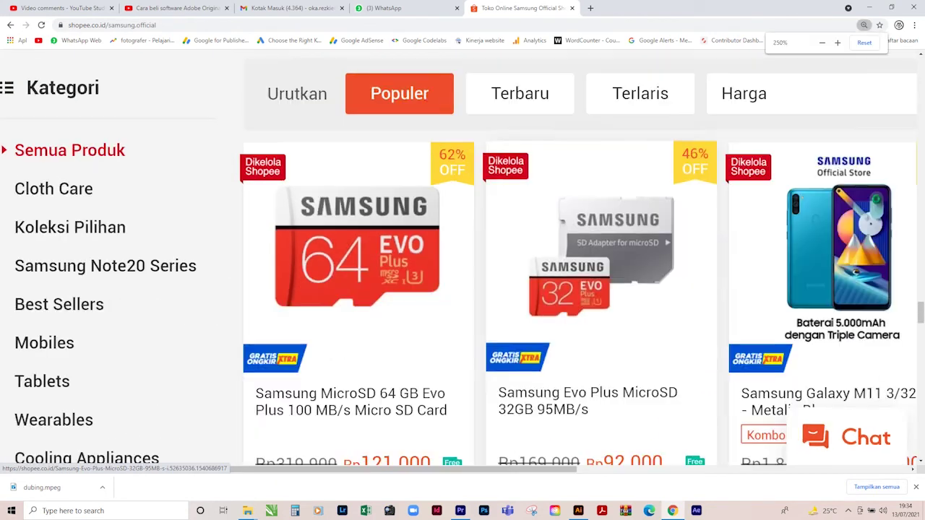
key(ctrl+plus)
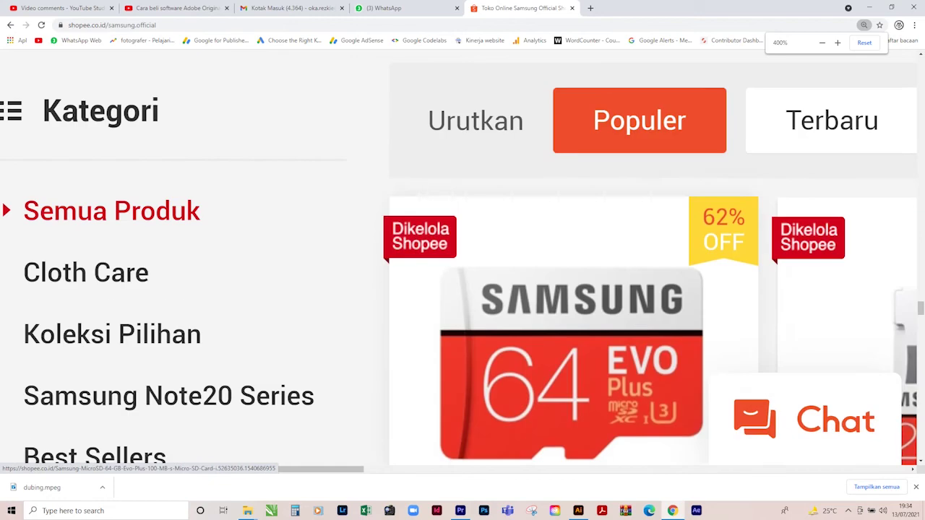
key(ctrl+minus)
key(ctrl+minus)
key(ctrl+minus)
key(ctrl+minus)
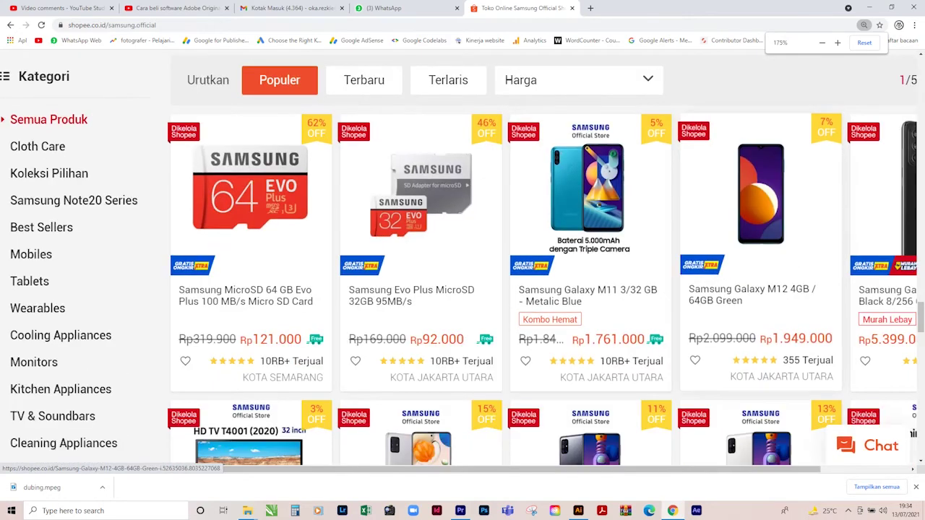
scroll(589, 289, down, 2)
key(ctrl+plus)
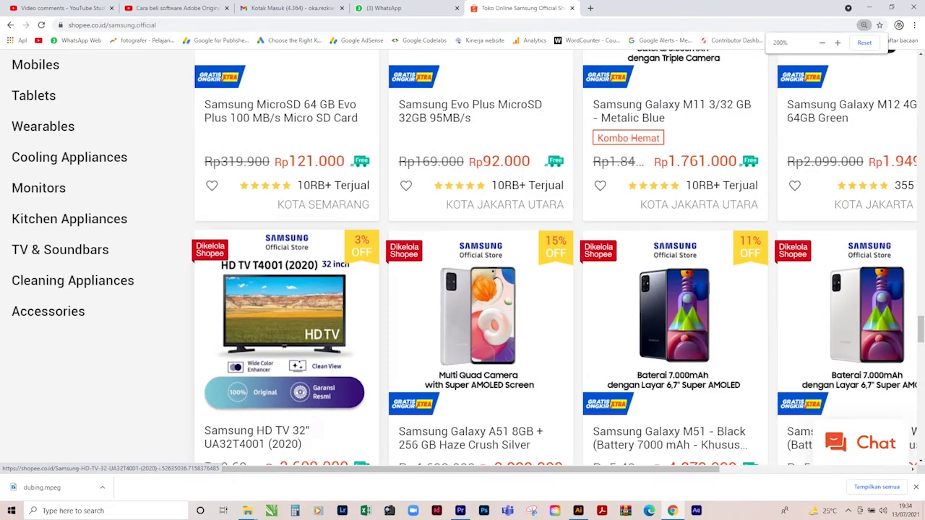
key(ctrl+plus)
scroll(463, 289, down, 2)
scroll(463, 289, down, 1)
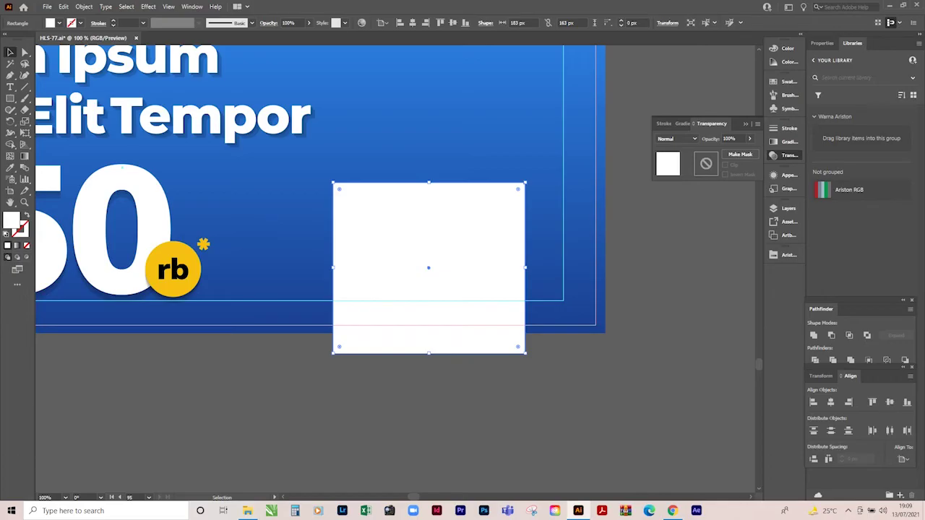
Drag the white rectangle's corner and bottom edge to 219 × 143 px within the margin guide.
drag(525, 182, 563, 151)
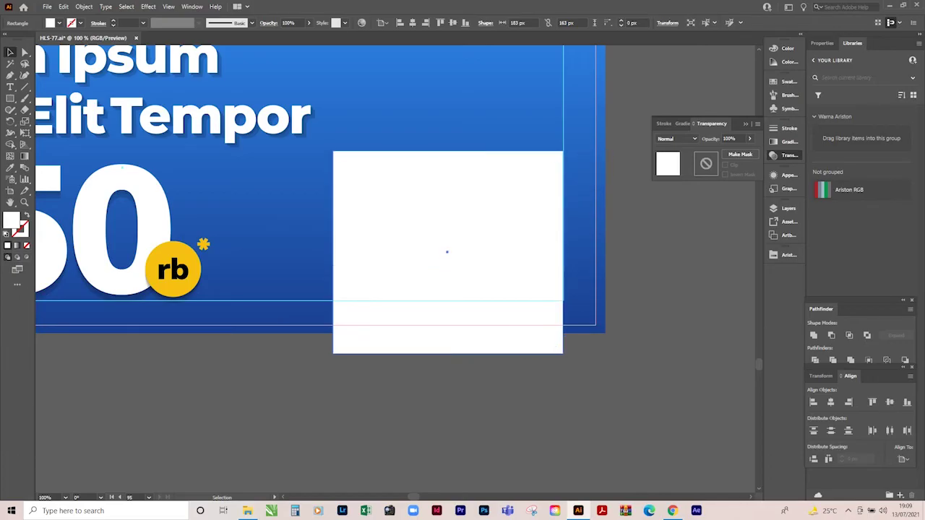
drag(448, 353, 448, 300)
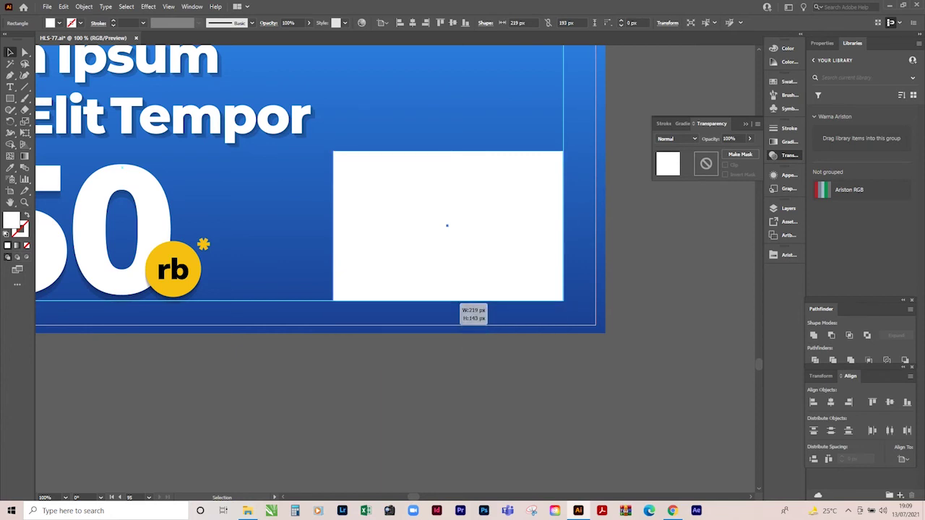
key(ctrl+minus)
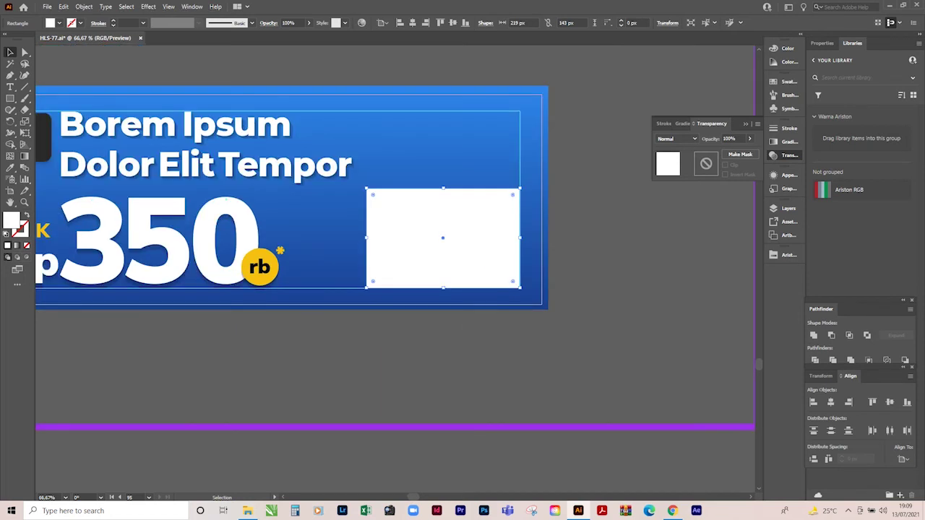
key(ctrl+plus)
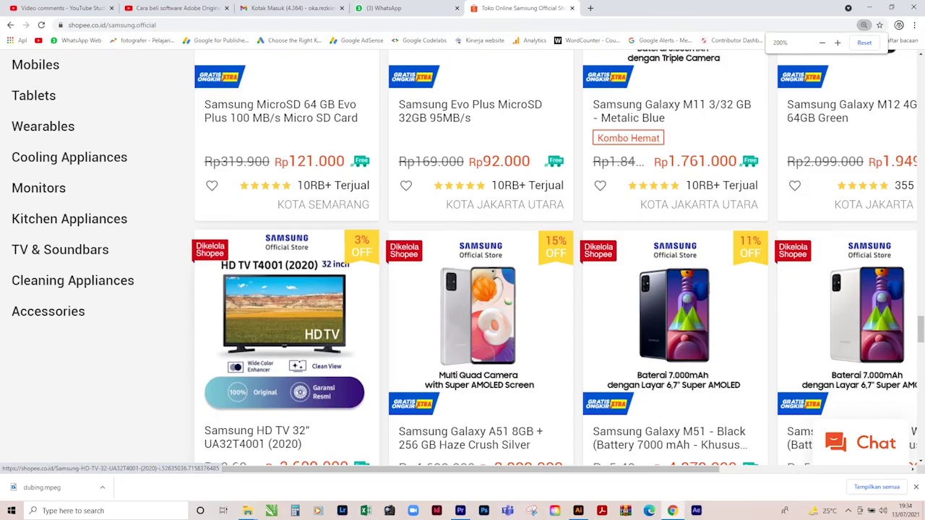
key(ctrl+plus)
scroll(469, 257, down, 1)
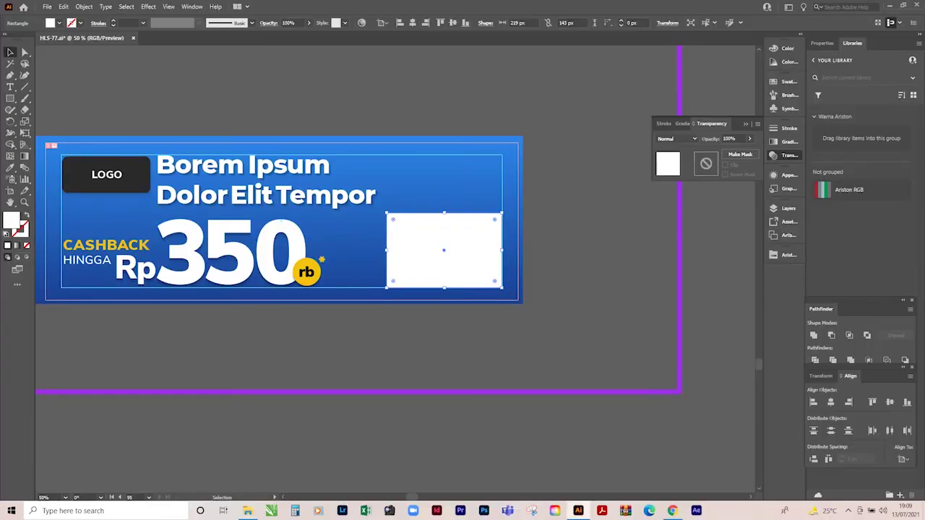
Swap the rectangle's white fill for a stroke and convert it into a guide with Make Guides.
key(ctrl+plus)
key(ctrl+plus)
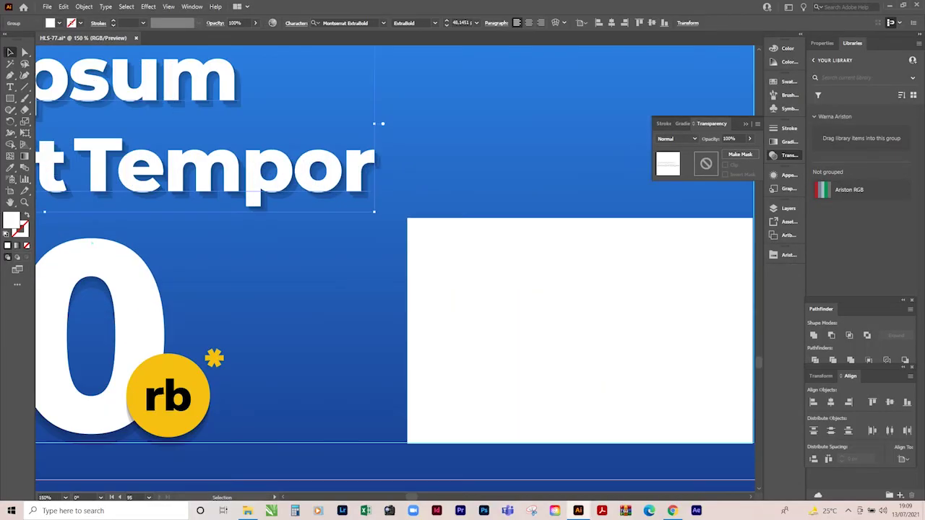
key(ctrl+minus)
key(ctrl+plus)
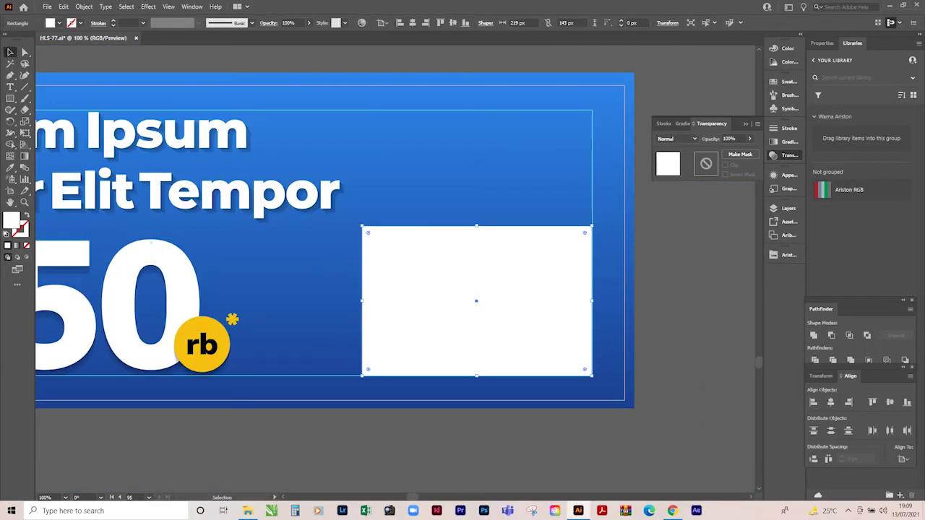
click(26, 216)
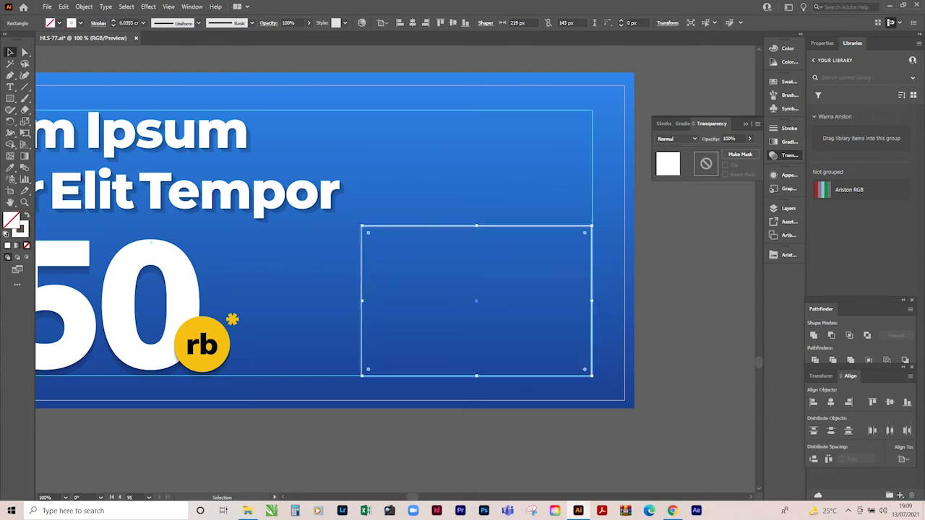
right_click(394, 226)
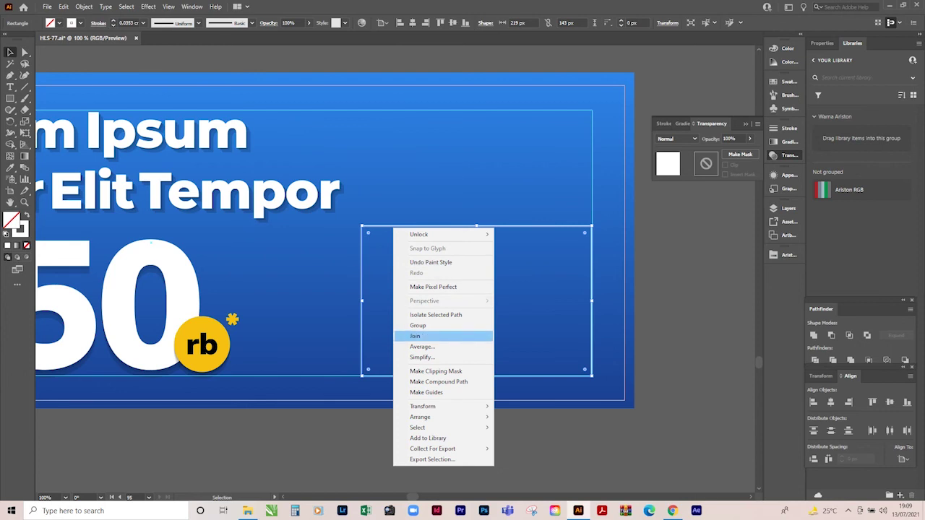
click(433, 391)
key(ctrl+minus)
key(ctrl+minus)
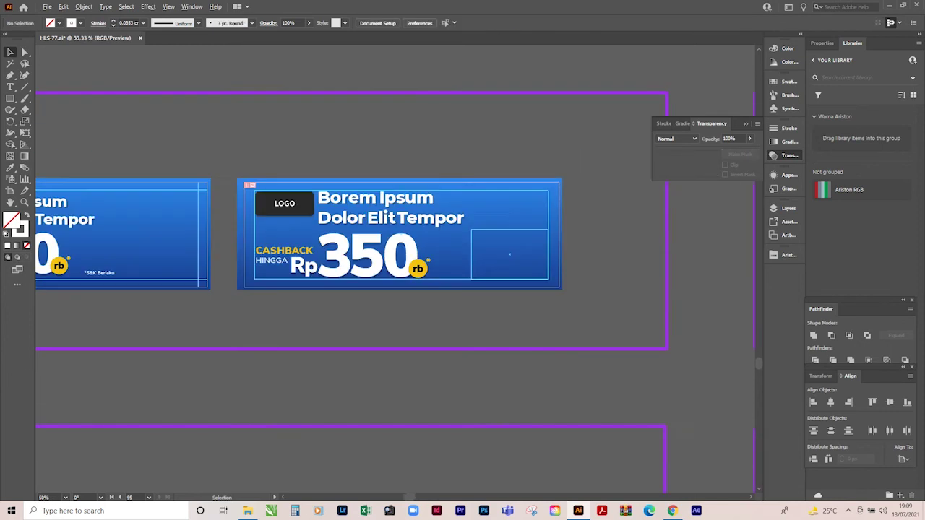
key(ctrl+plus)
key(ctrl+minus)
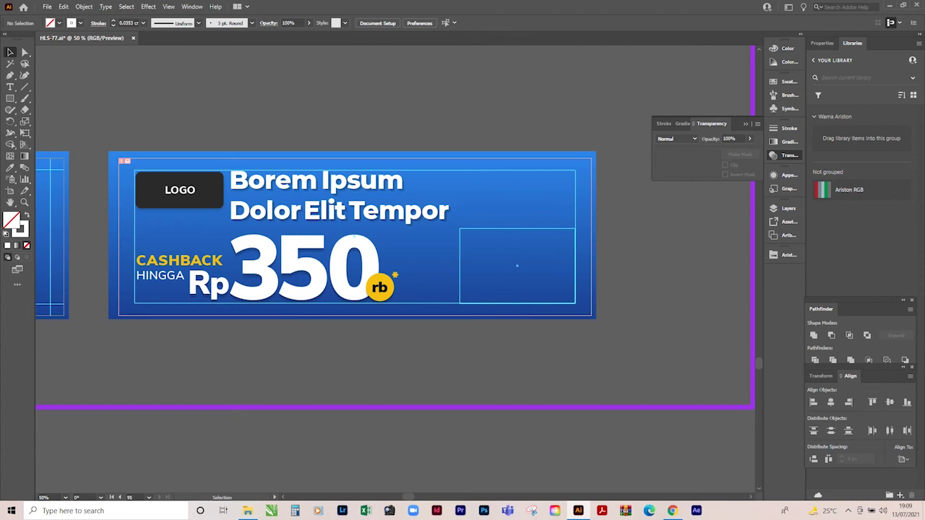
key(ctrl+minus)
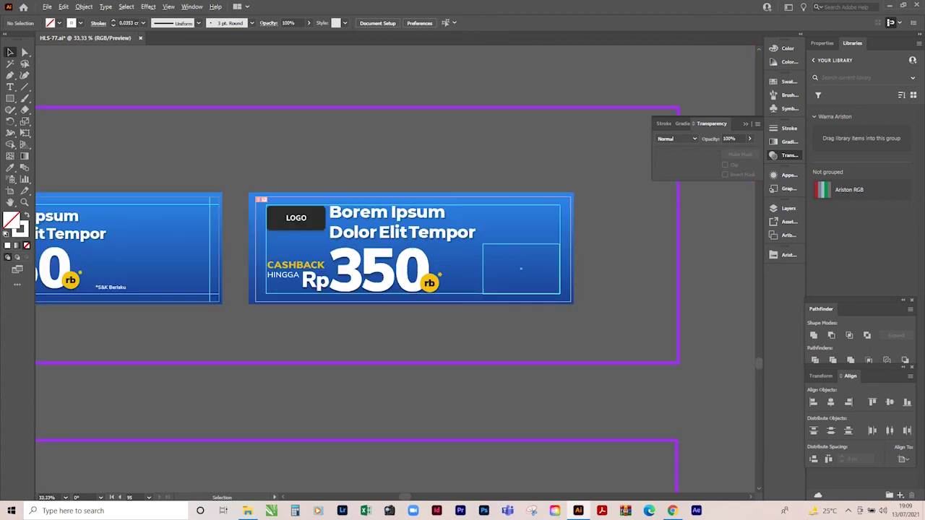
key(ctrl+plus)
key(ctrl+plus)
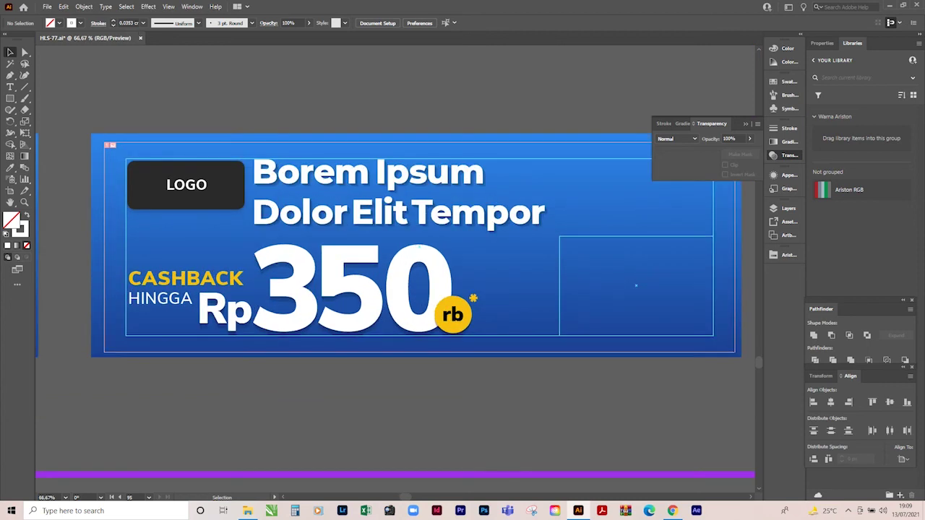
key(ctrl+minus)
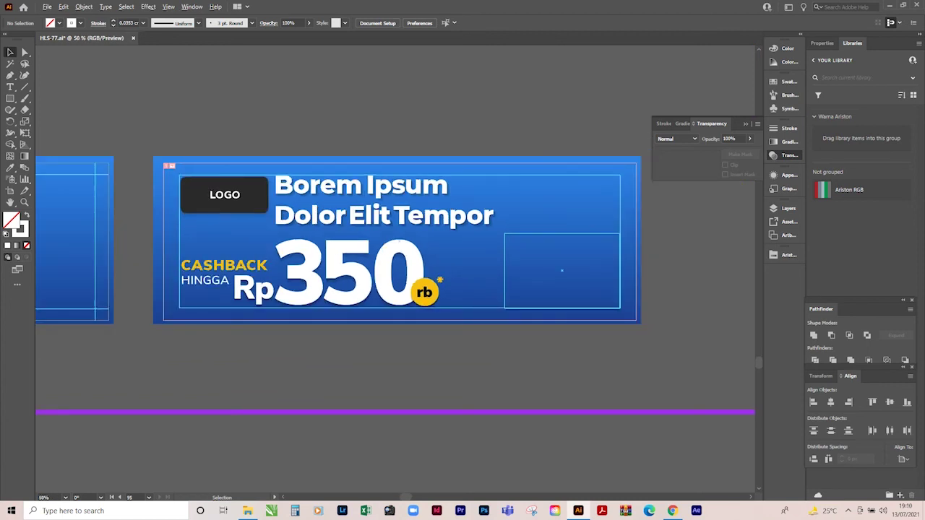
key(ctrl+plus)
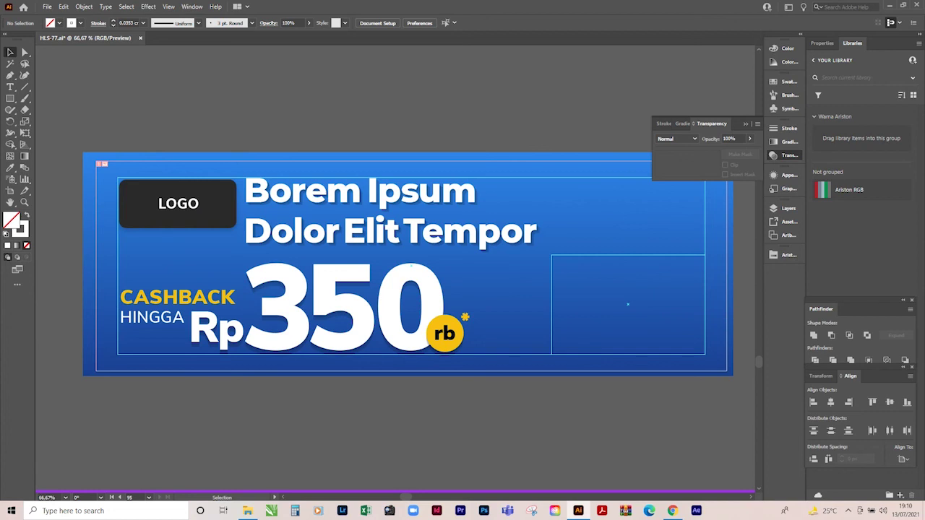
key(ctrl+minus)
key(ctrl+minus)
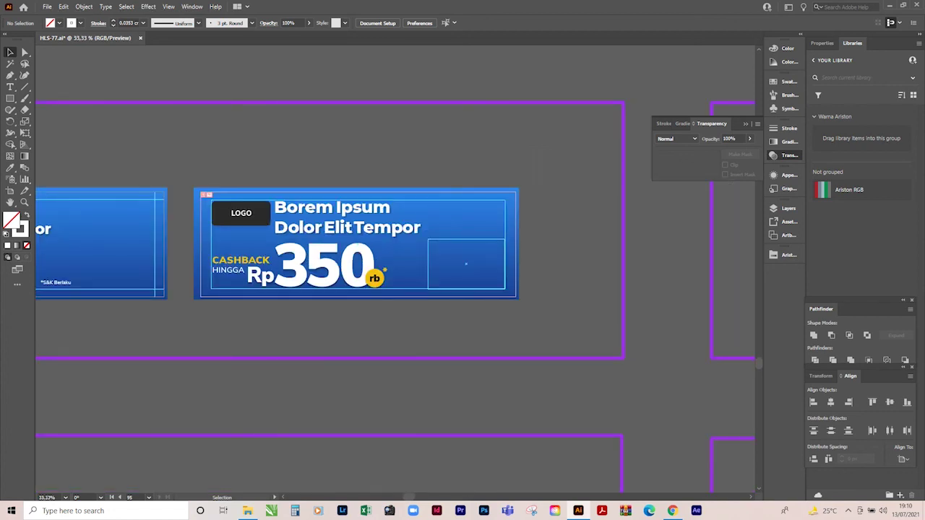